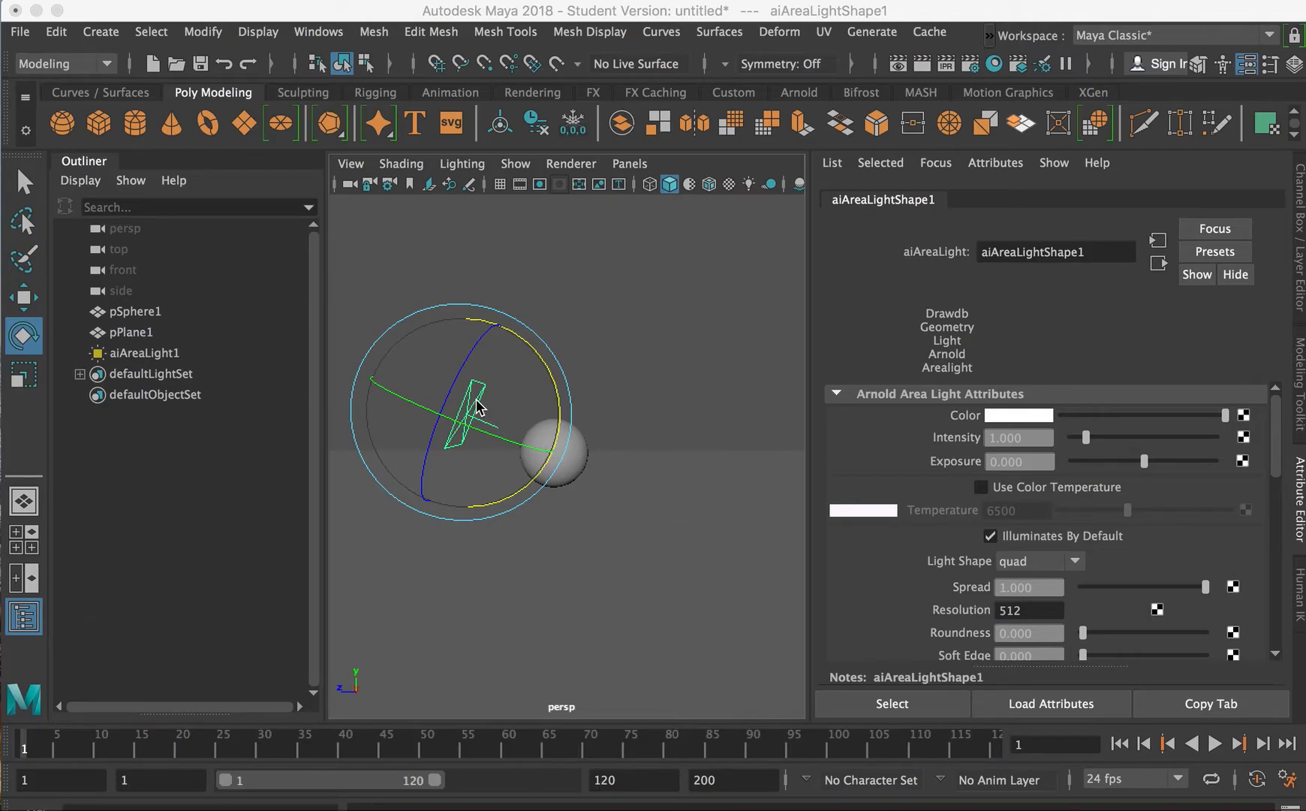
# Open the Arnold RenderView and start a live render of the scene from the perspective camera
pyautogui.click(991, 35)
pyautogui.moveTo(1014, 66)
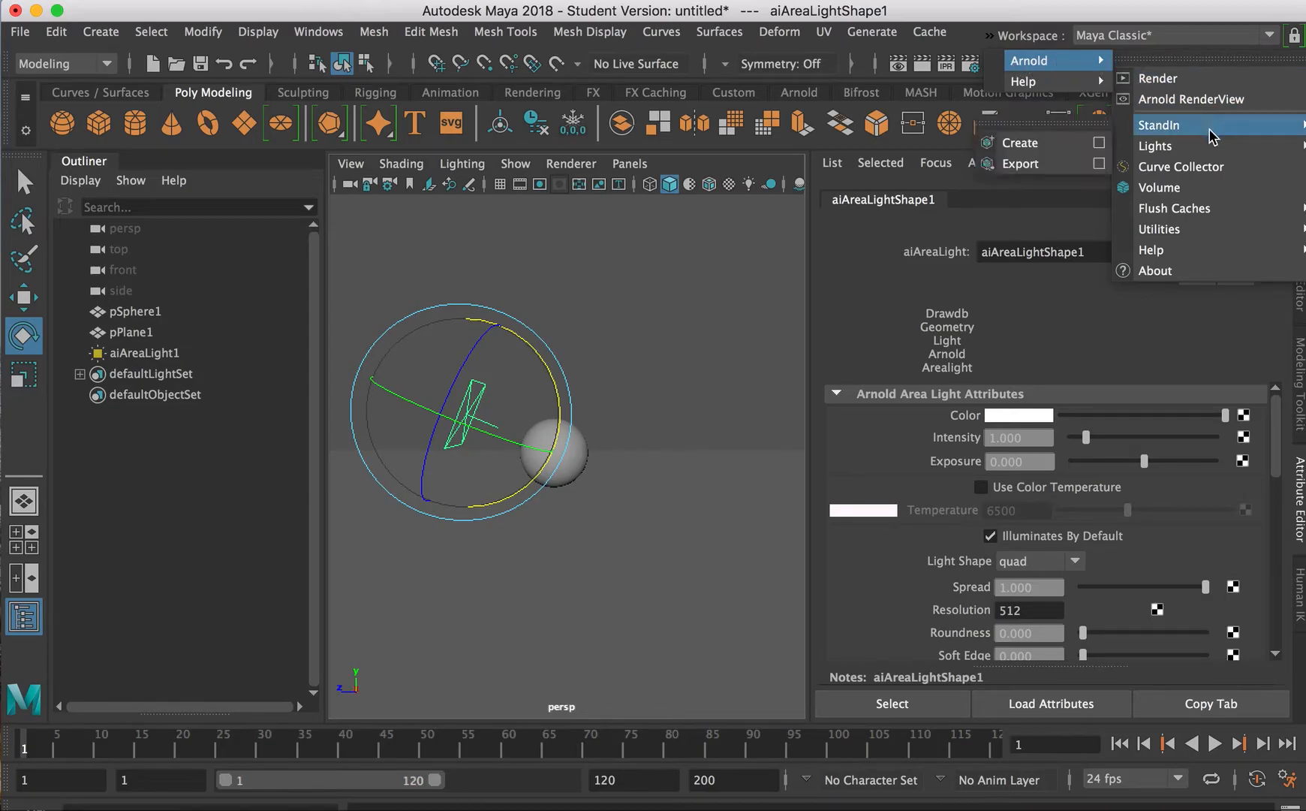
pyautogui.moveTo(1206, 146)
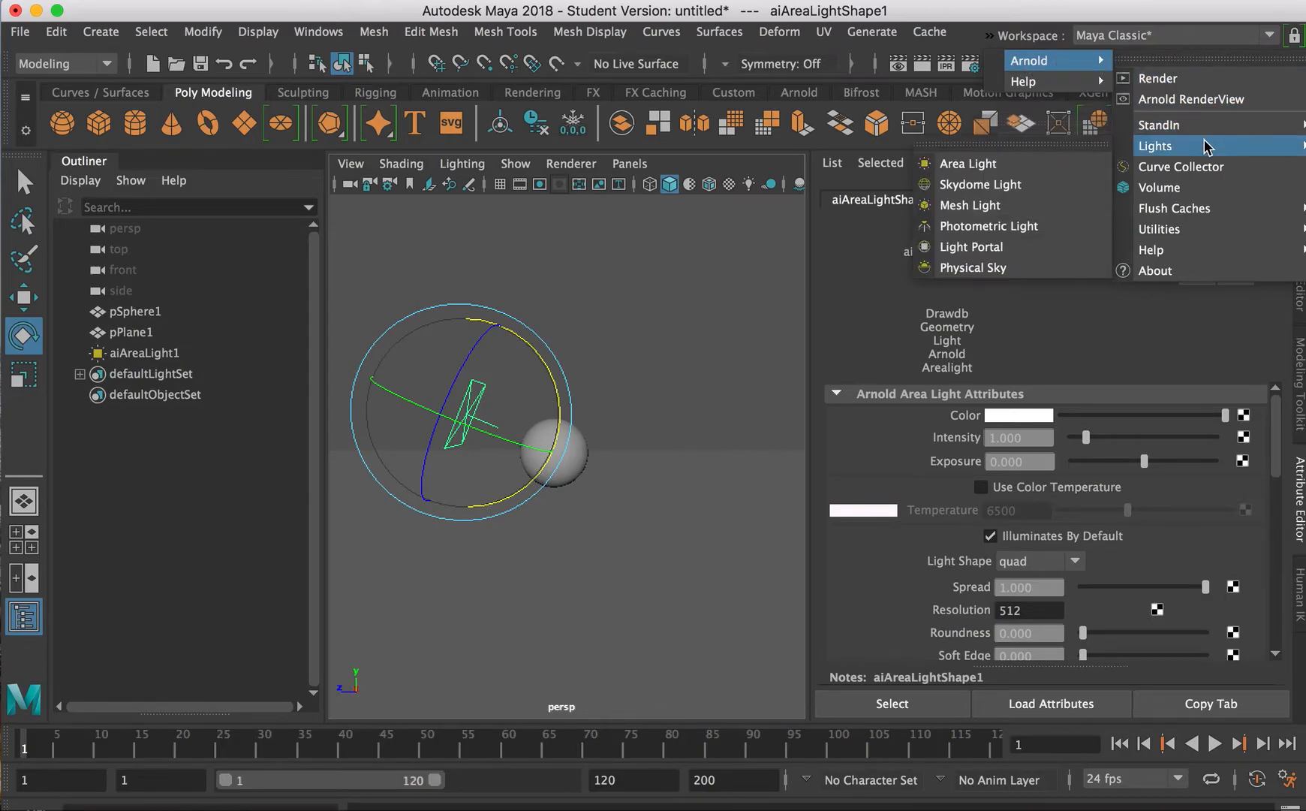
pyautogui.click(1051, 161)
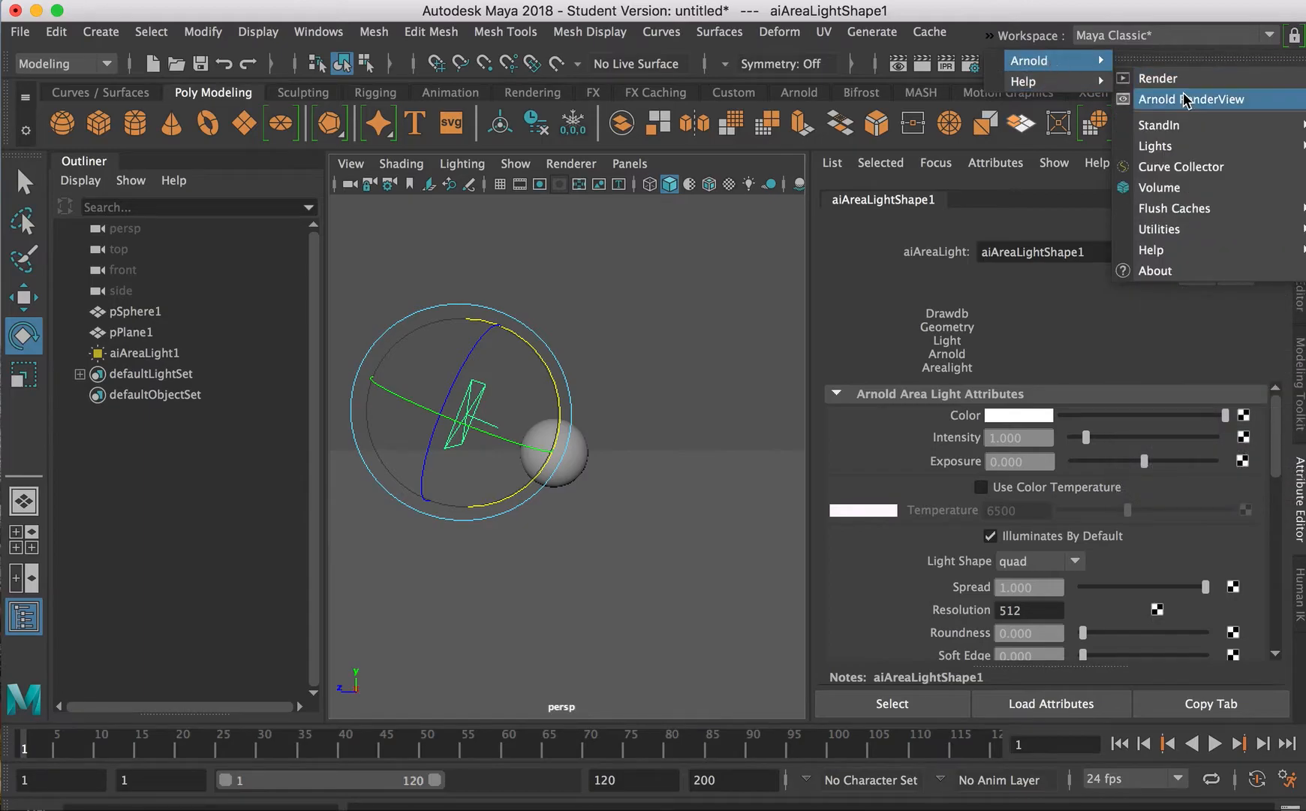
pyautogui.click(1187, 97)
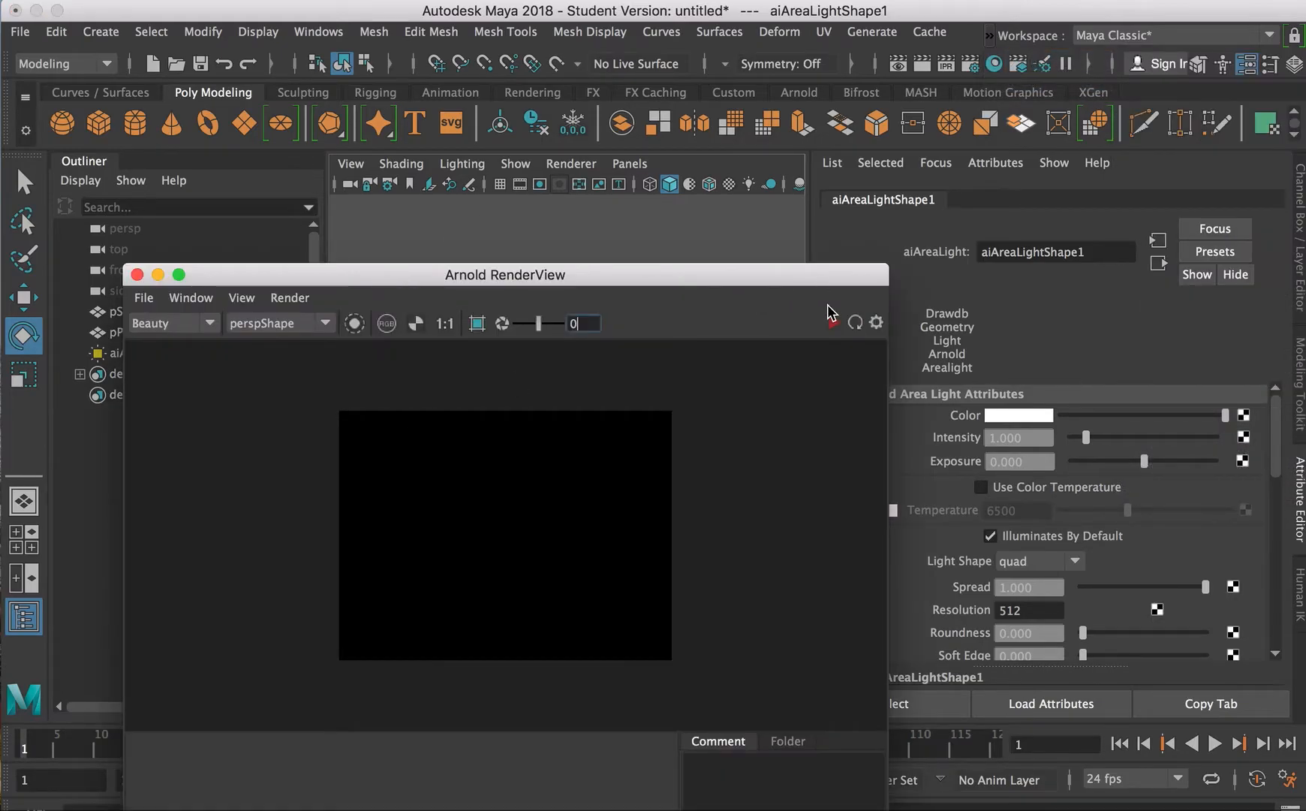
pyautogui.click(833, 323)
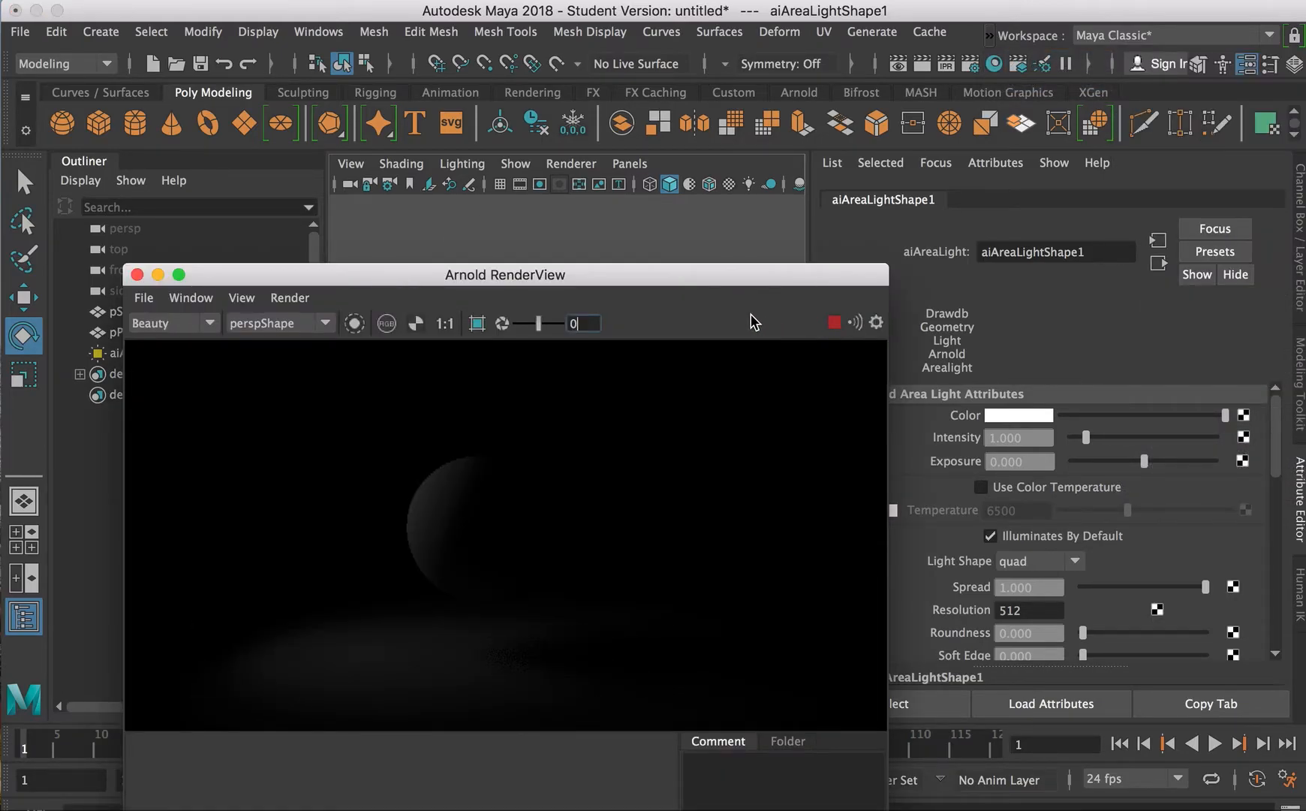
# Position the Arnold RenderView clear of the attribute area and select the area light in the viewport
pyautogui.moveTo(680, 277); pyautogui.dragTo(355, 230)
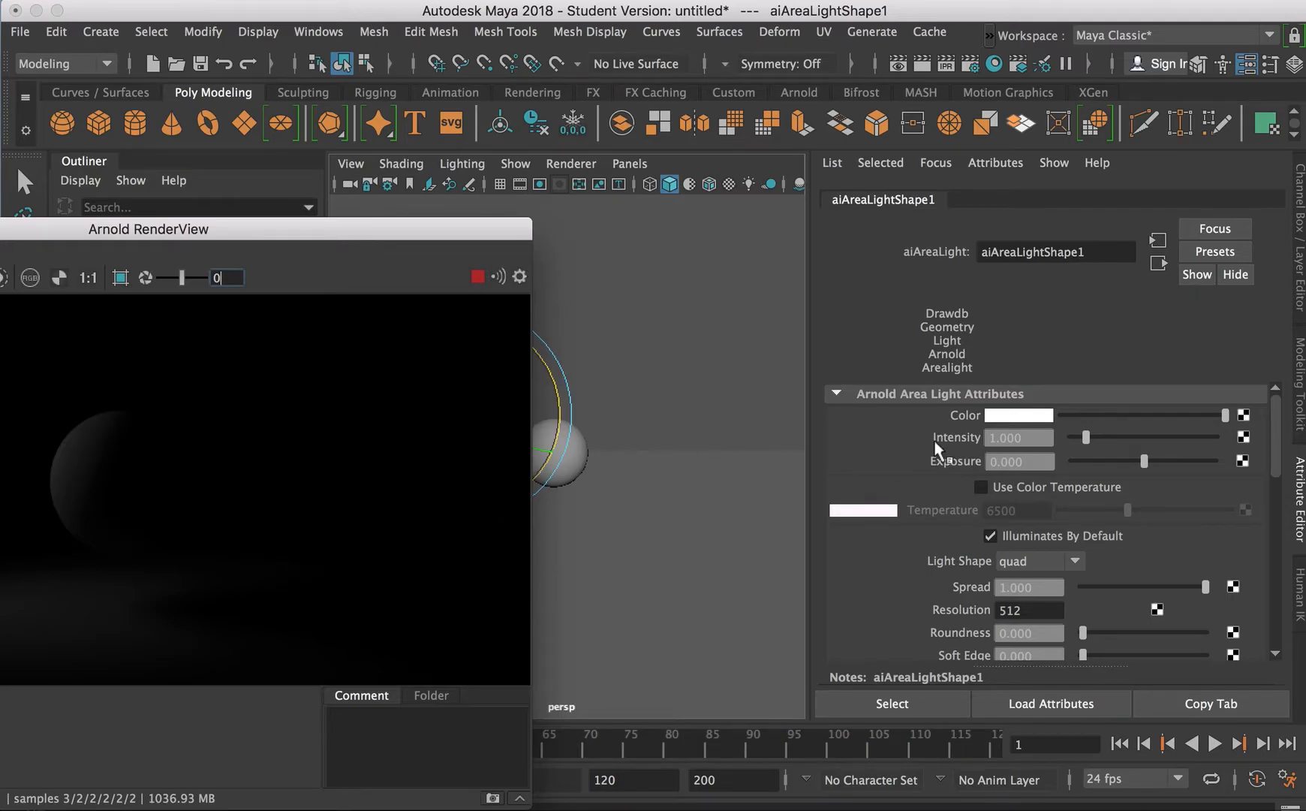
pyautogui.moveTo(479, 236); pyautogui.dragTo(491, 320)
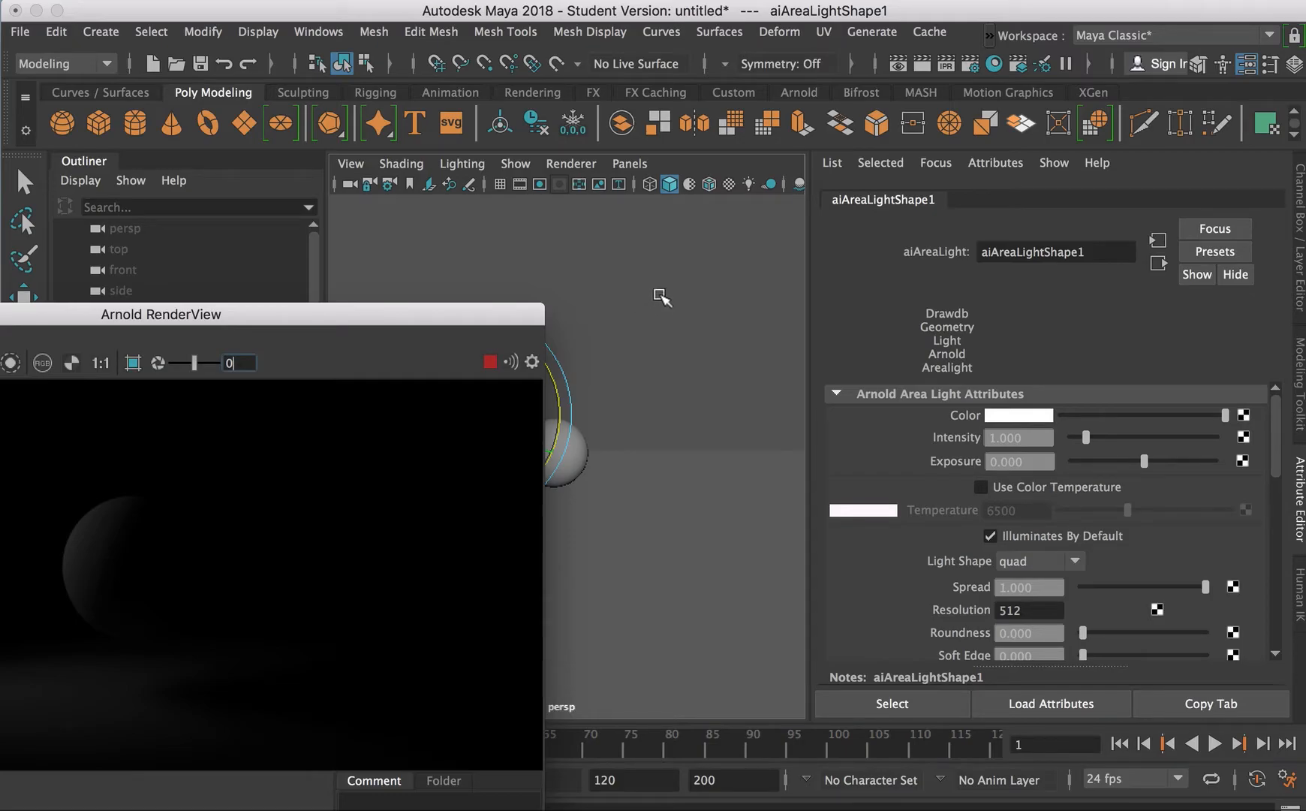
pyautogui.moveTo(431, 312); pyautogui.dragTo(438, 465)
pyautogui.click(513, 344)
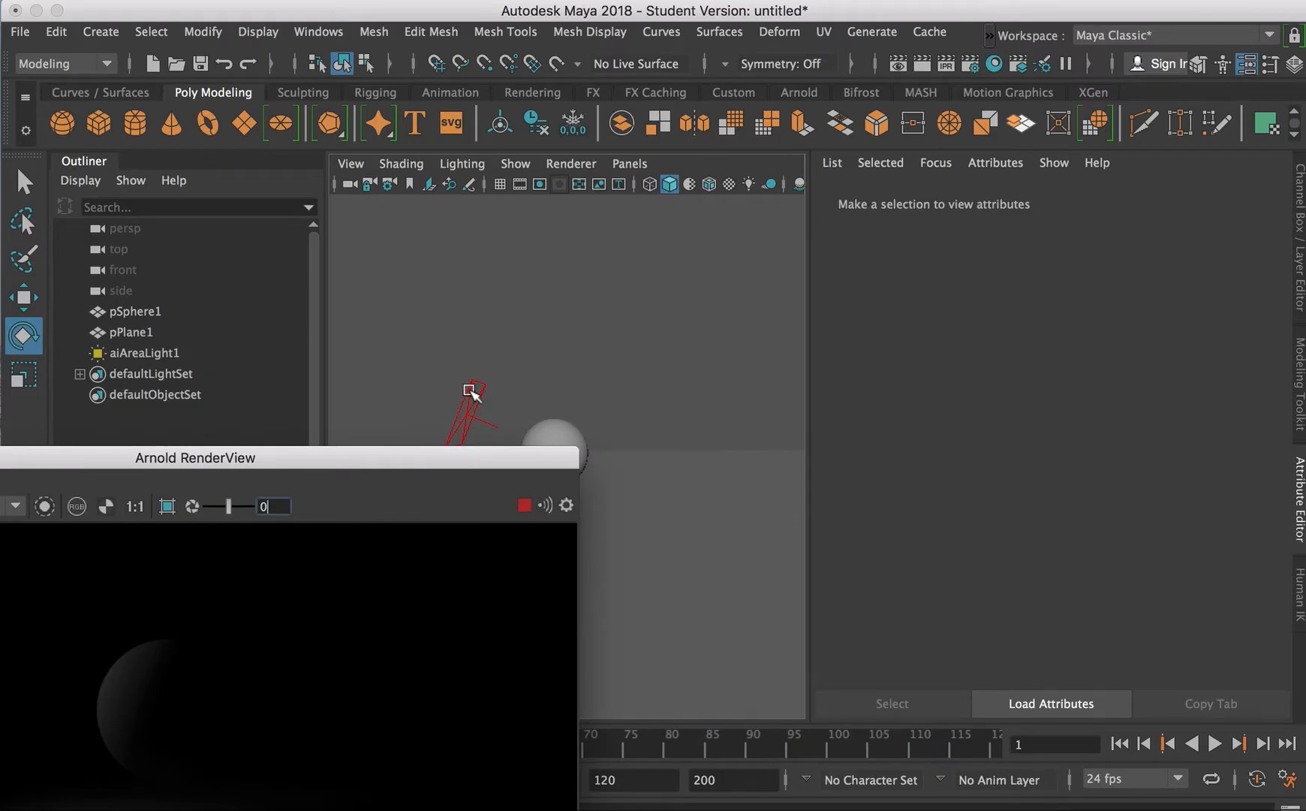
pyautogui.click(472, 390)
pyautogui.moveTo(475, 458); pyautogui.dragTo(498, 252)
# Review the area light's channel values through Ai Soft Edge, and return to its Arnold shape attributes
pyautogui.click(1303, 253)
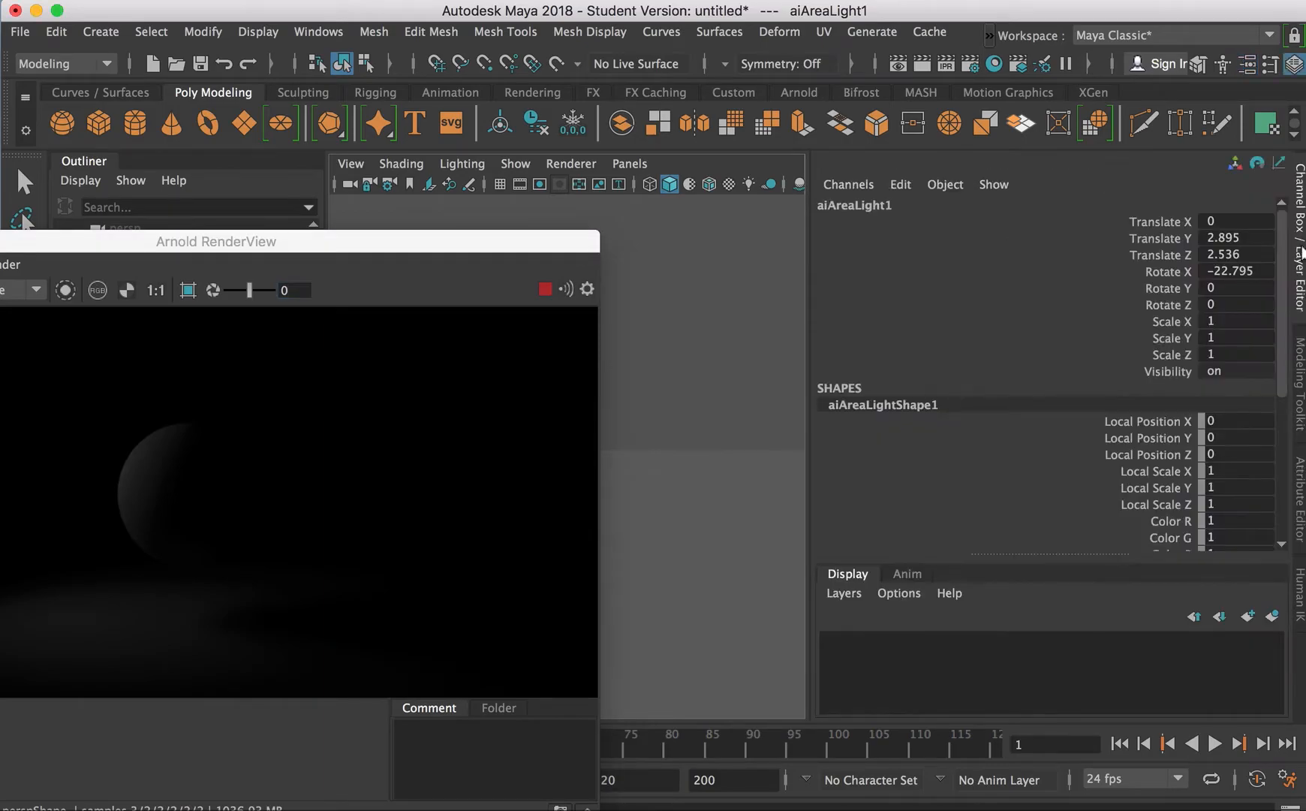
pyautogui.scroll(-5, 1173, 502)
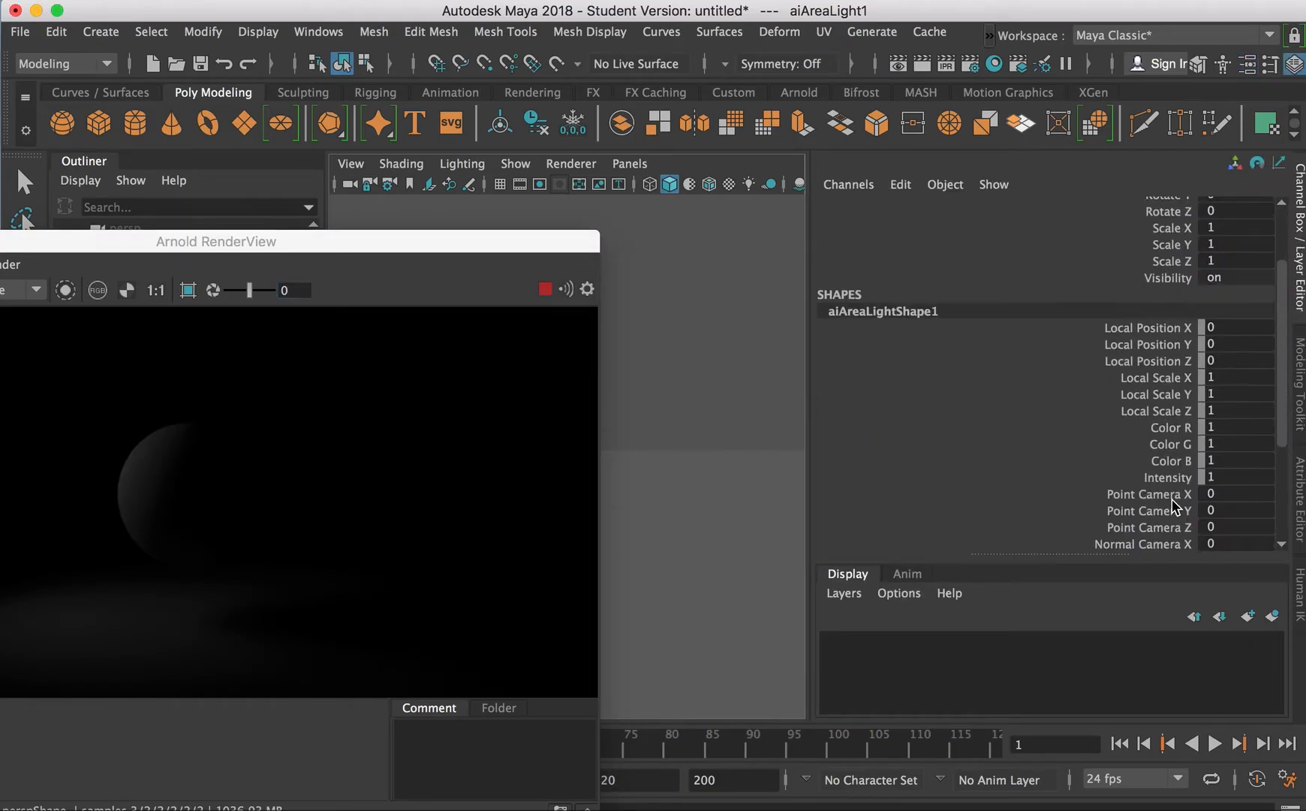
pyautogui.scroll(-3, 1126, 470)
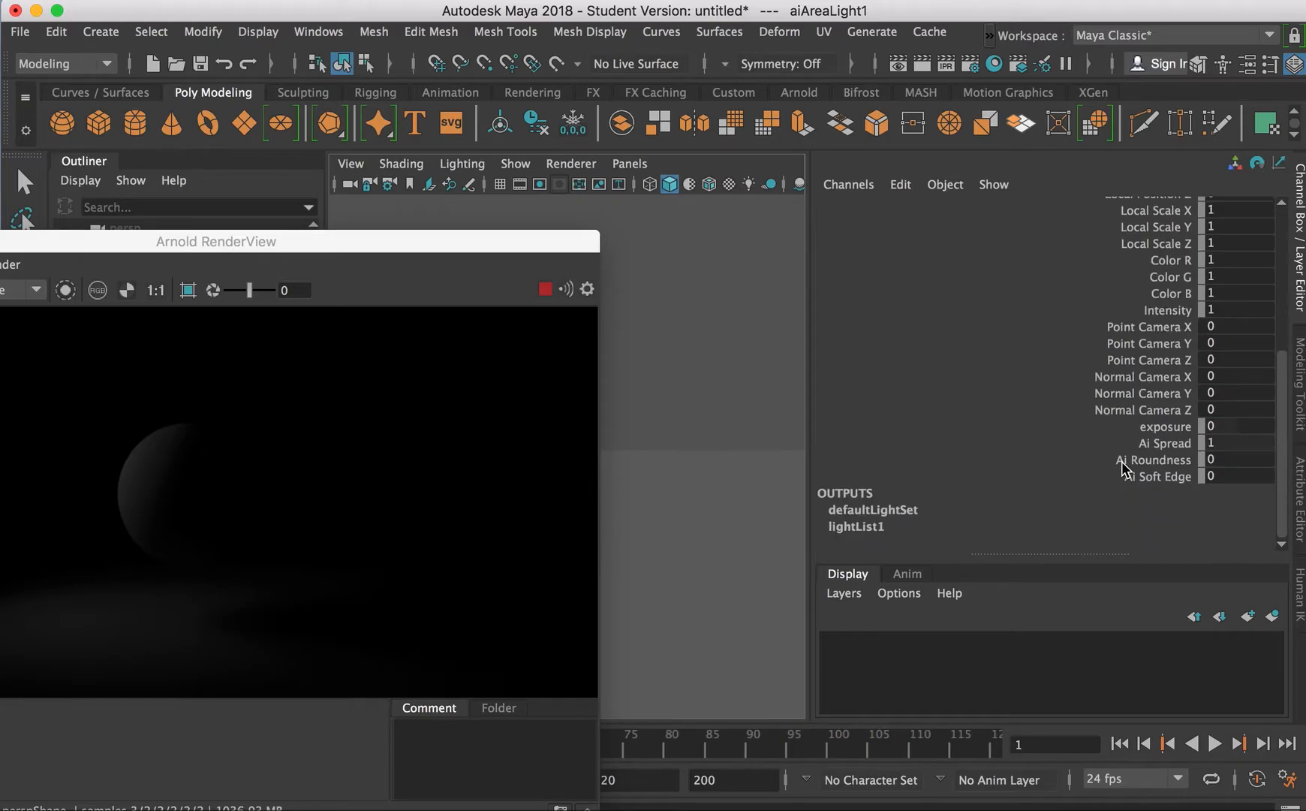
pyautogui.click(1301, 512)
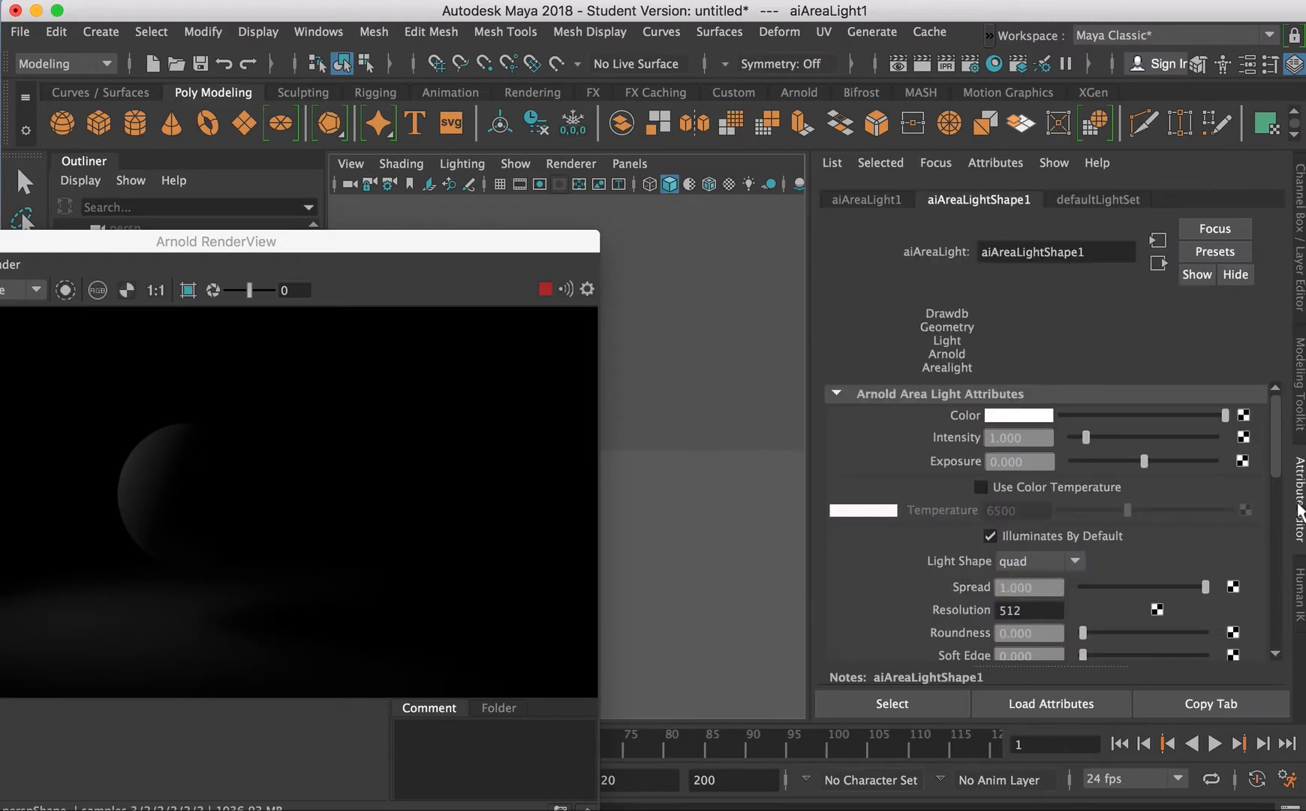
# Set the area light's intensity to 20 and raise its exposure to 0.522
pyautogui.moveTo(438, 255); pyautogui.dragTo(570, 262)
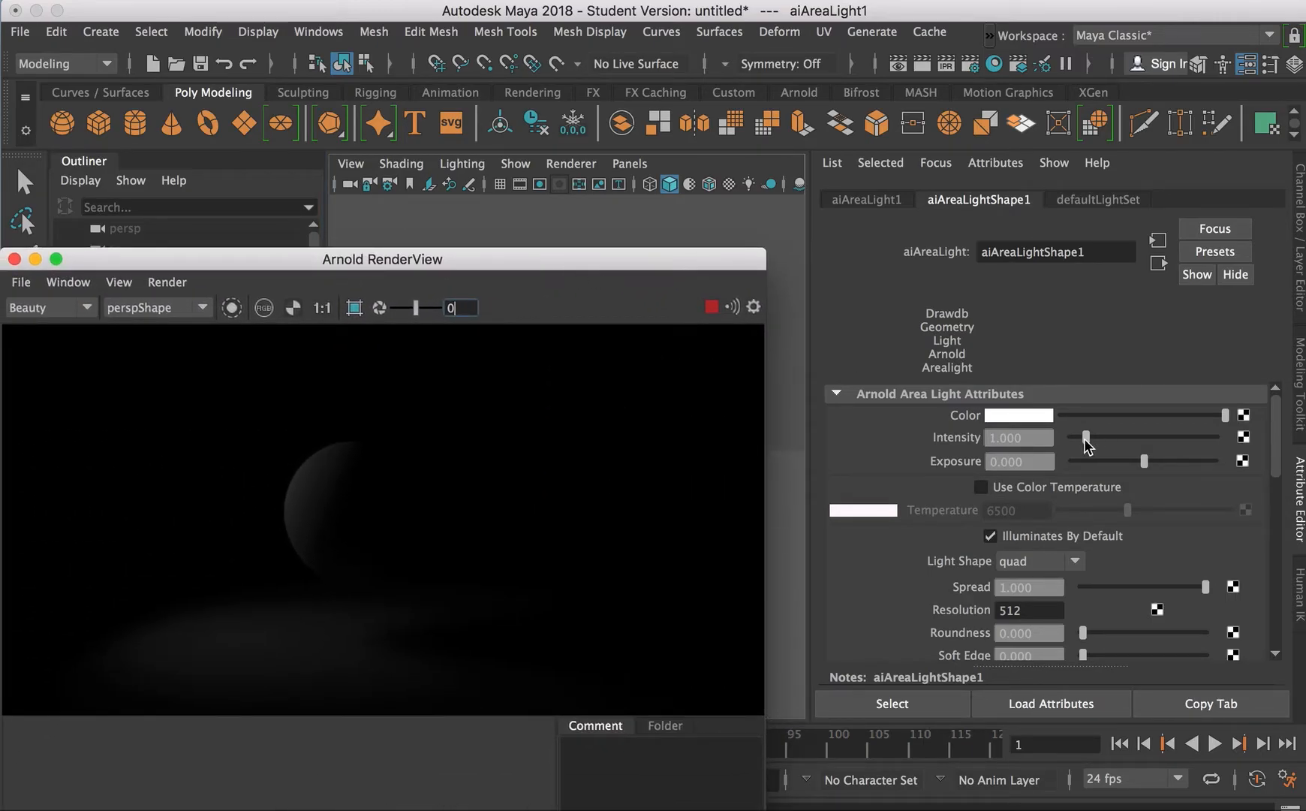
pyautogui.moveTo(1097, 436); pyautogui.dragTo(1235, 440)
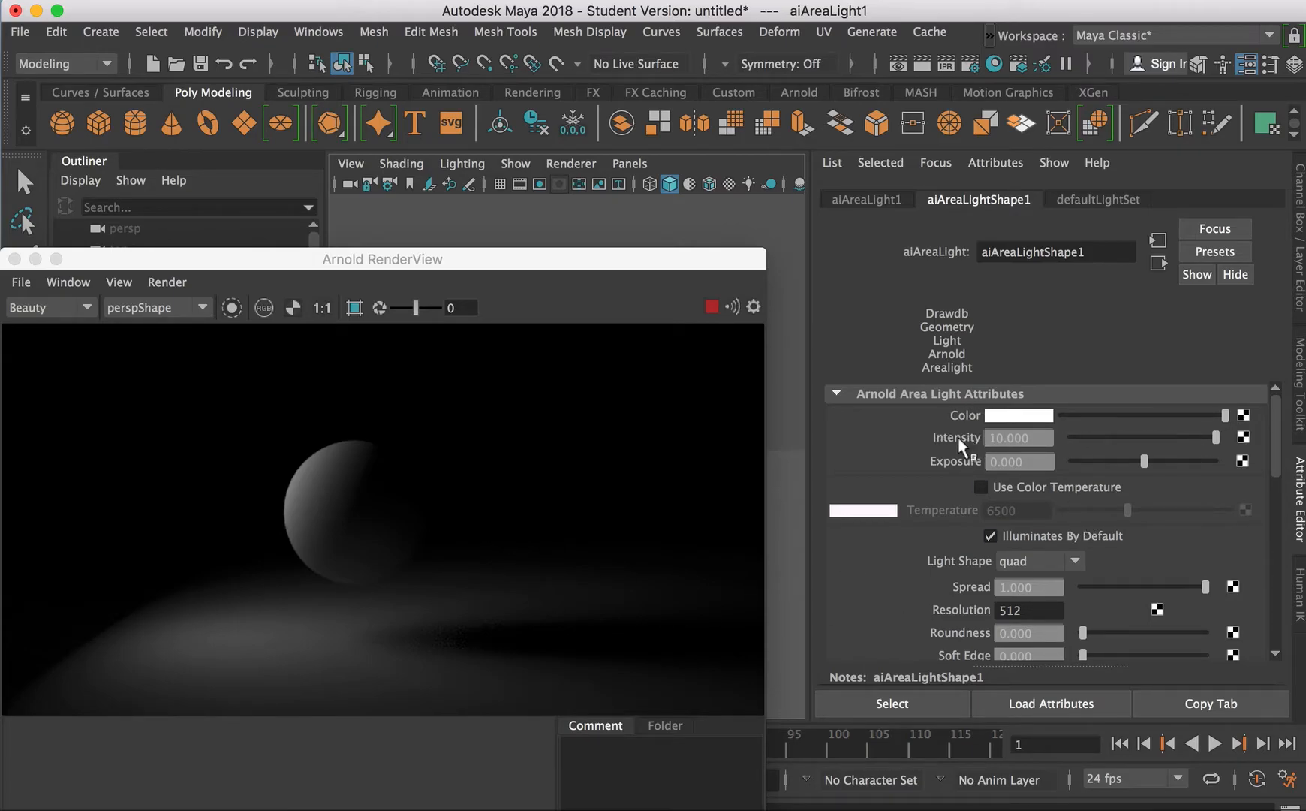
pyautogui.click(1048, 438)
pyautogui.write('20')
pyautogui.press('Return')
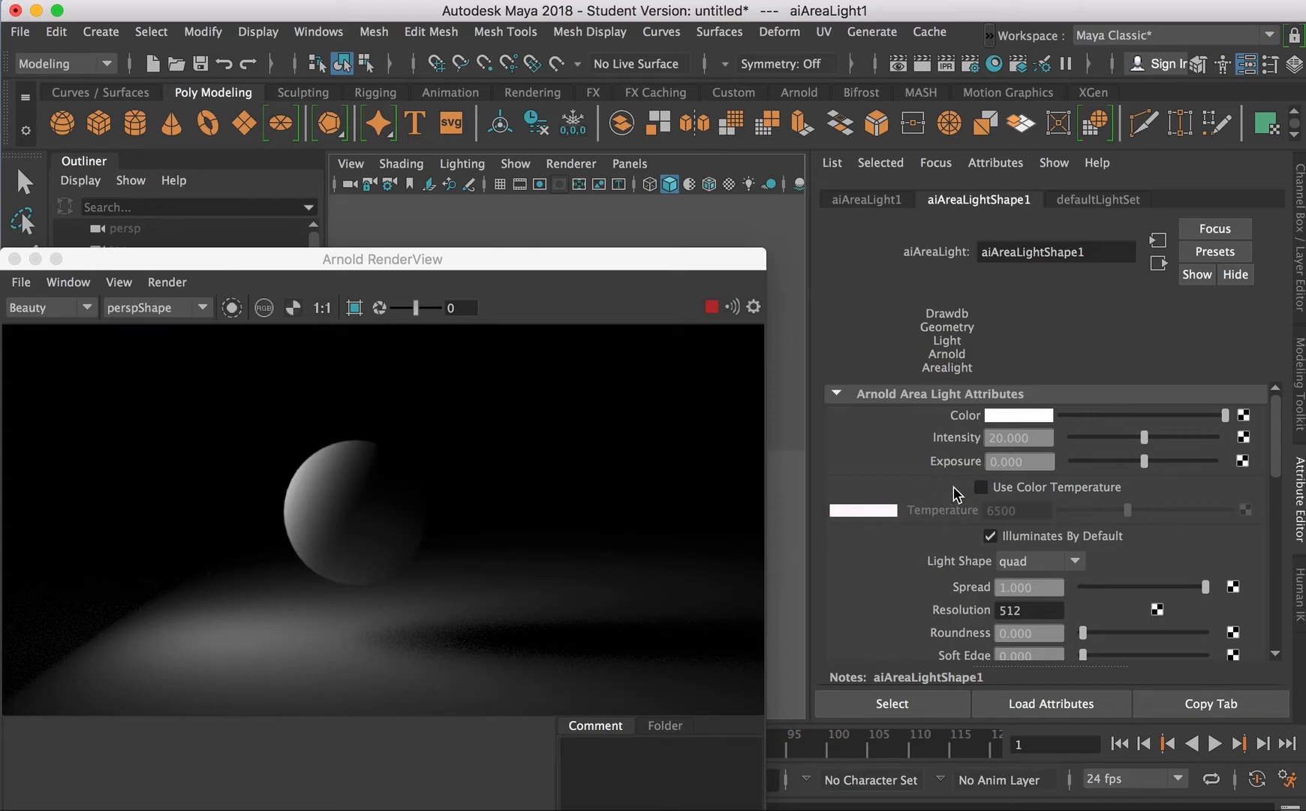
pyautogui.moveTo(1142, 461); pyautogui.dragTo(1147, 460)
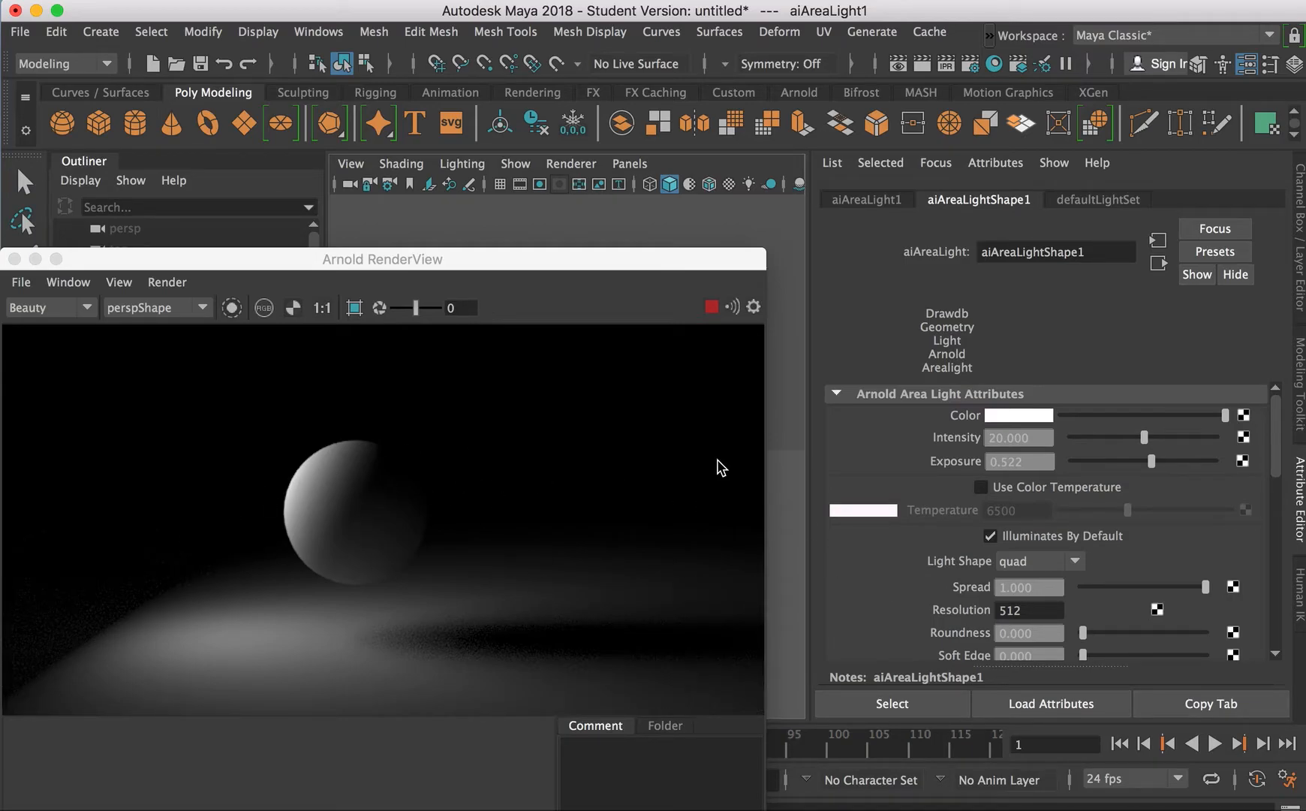
# Reframe the live render closer on the sphere and its shadow on the floor plane
pyautogui.moveTo(405, 259); pyautogui.dragTo(494, 160)
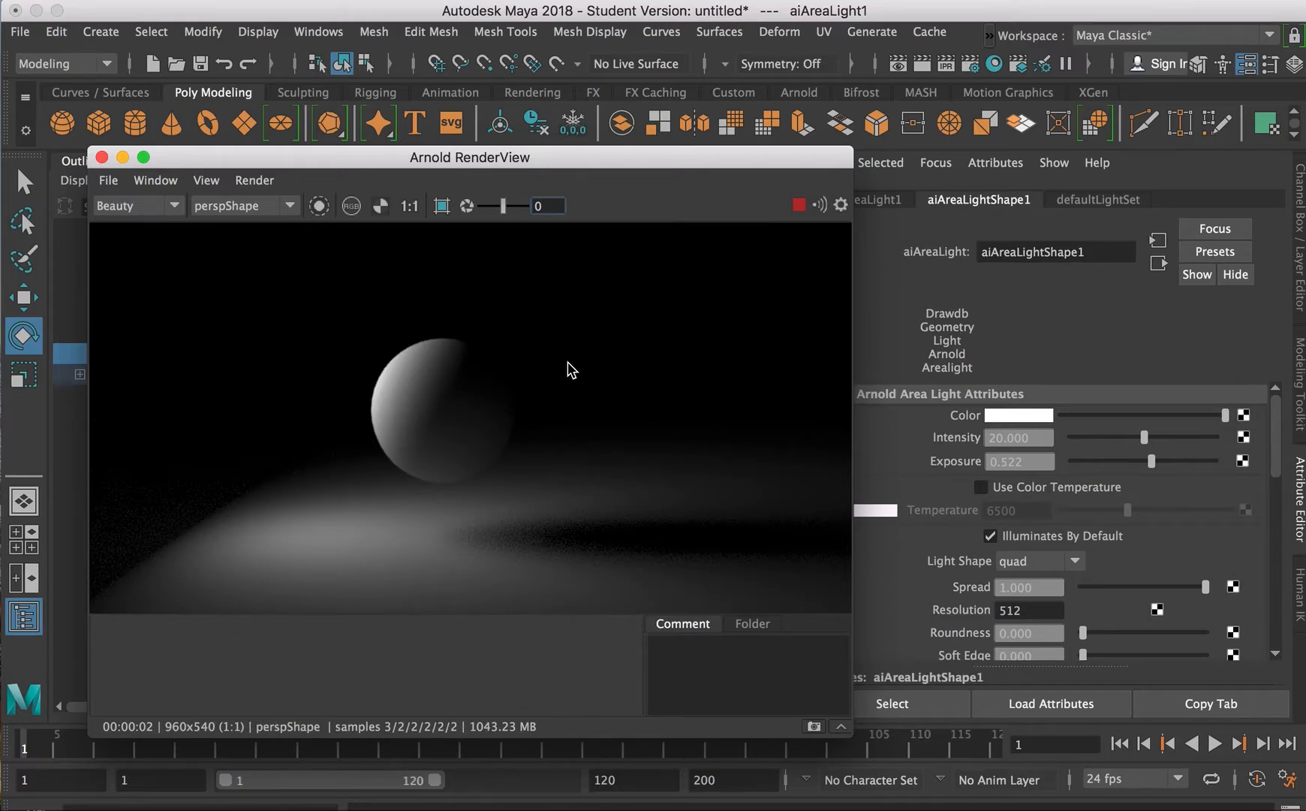
pyautogui.moveTo(633, 165); pyautogui.dragTo(499, 194)
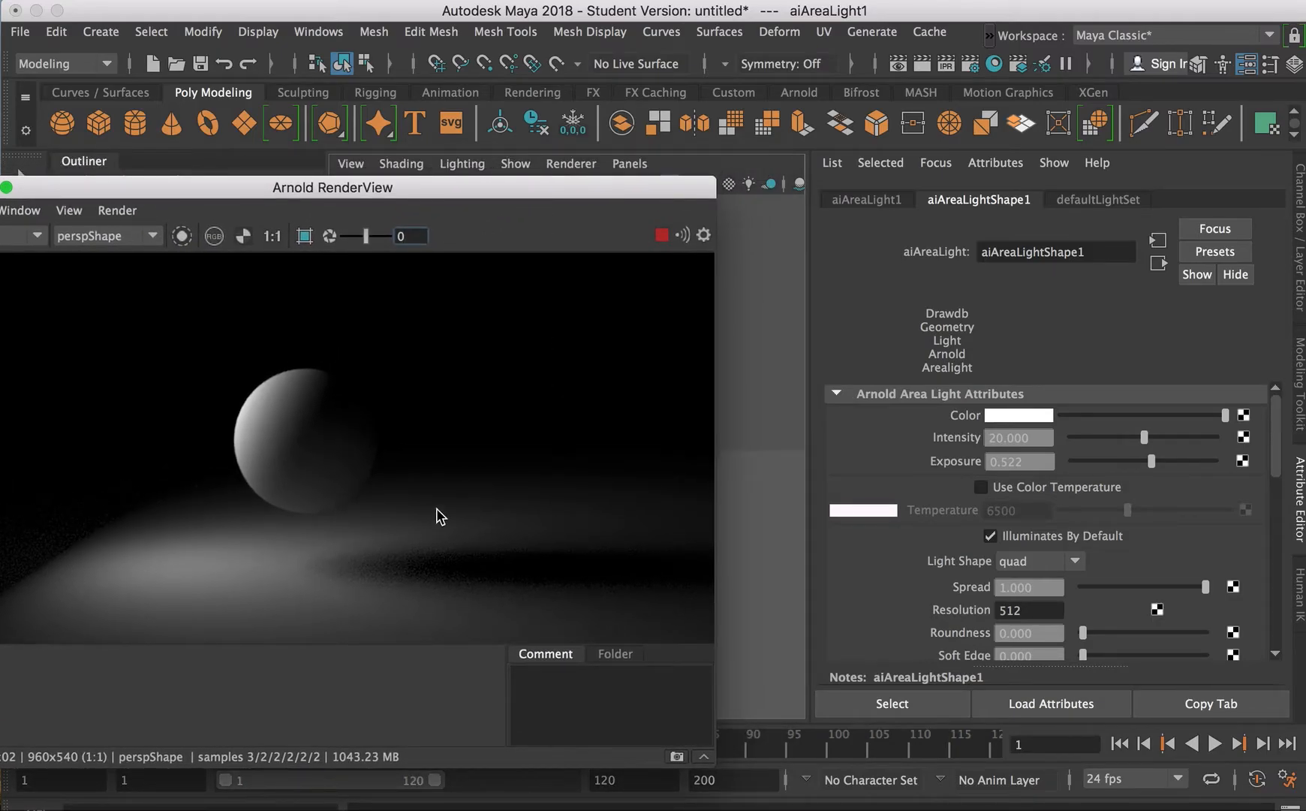
pyautogui.scroll(5, 774, 473)
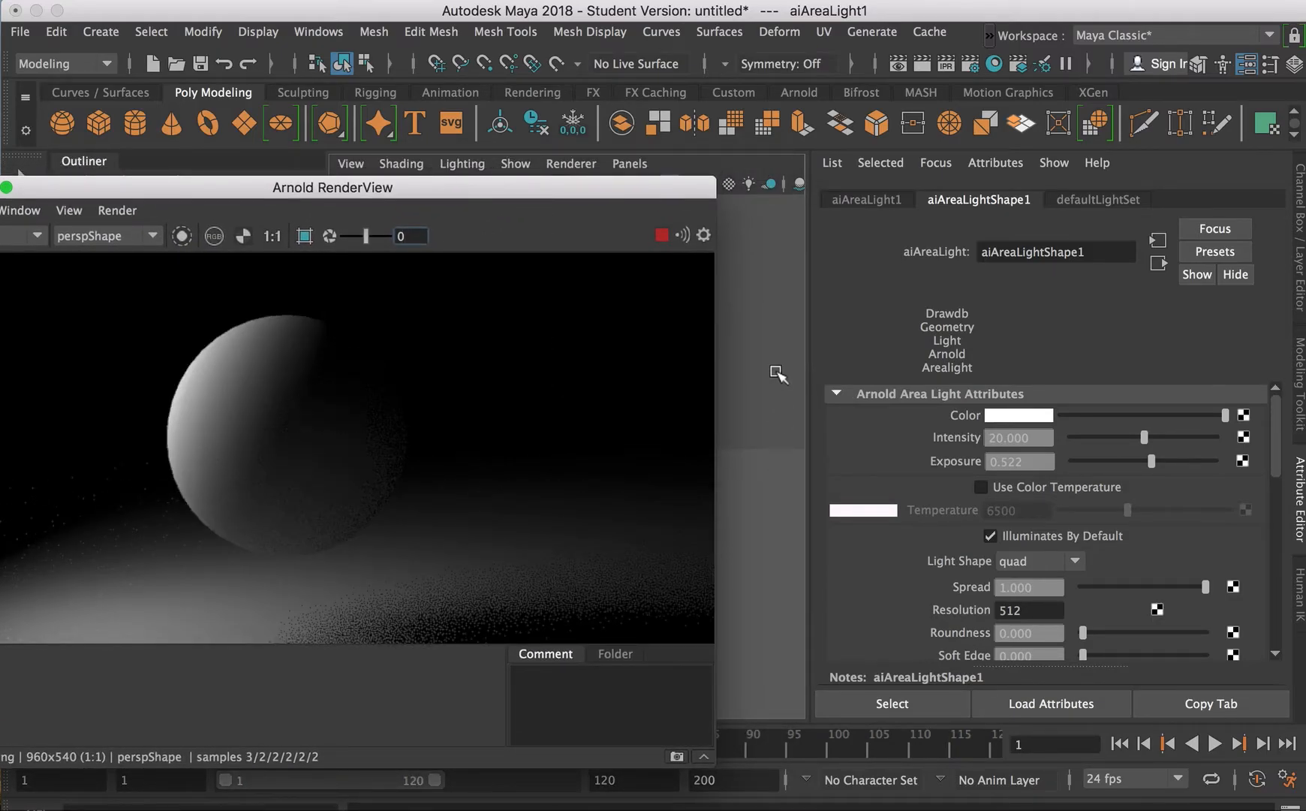
pyautogui.keyDown('alt'); pyautogui.moveTo(779, 366); pyautogui.dragTo(758, 324, button='middle'); pyautogui.keyUp('alt')
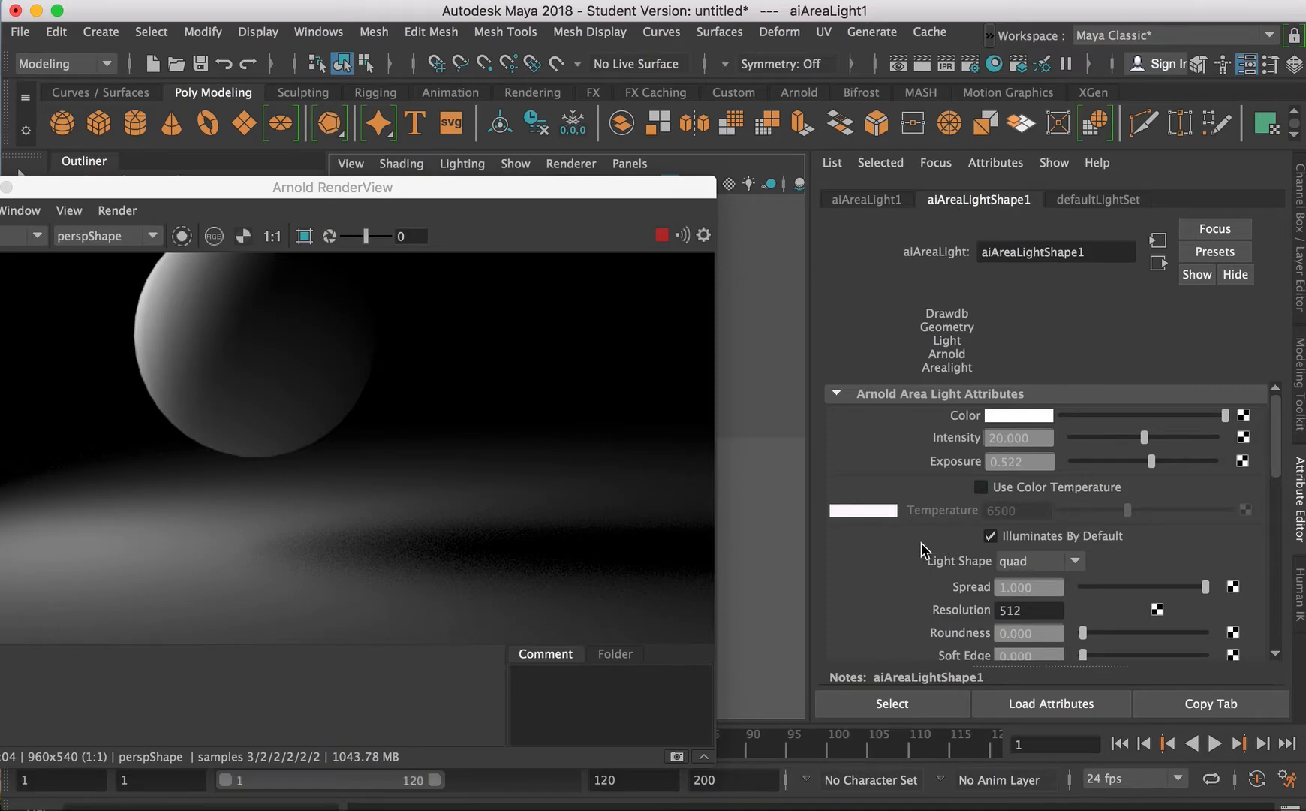
# Set the area light's Samples to 10
pyautogui.scroll(-3, 920, 534)
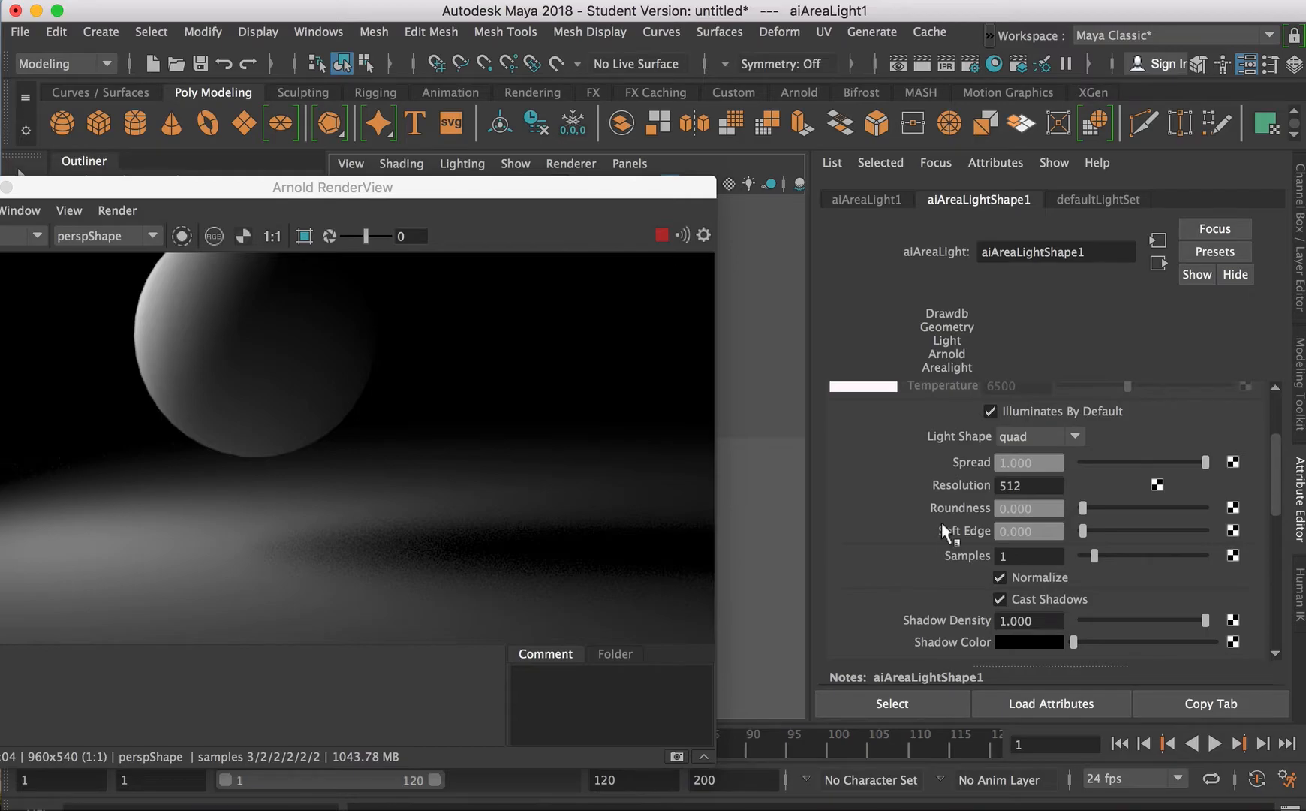
pyautogui.scroll(3, 976, 495)
pyautogui.scroll(-3, 951, 496)
pyautogui.moveTo(1094, 556); pyautogui.dragTo(1204, 556)
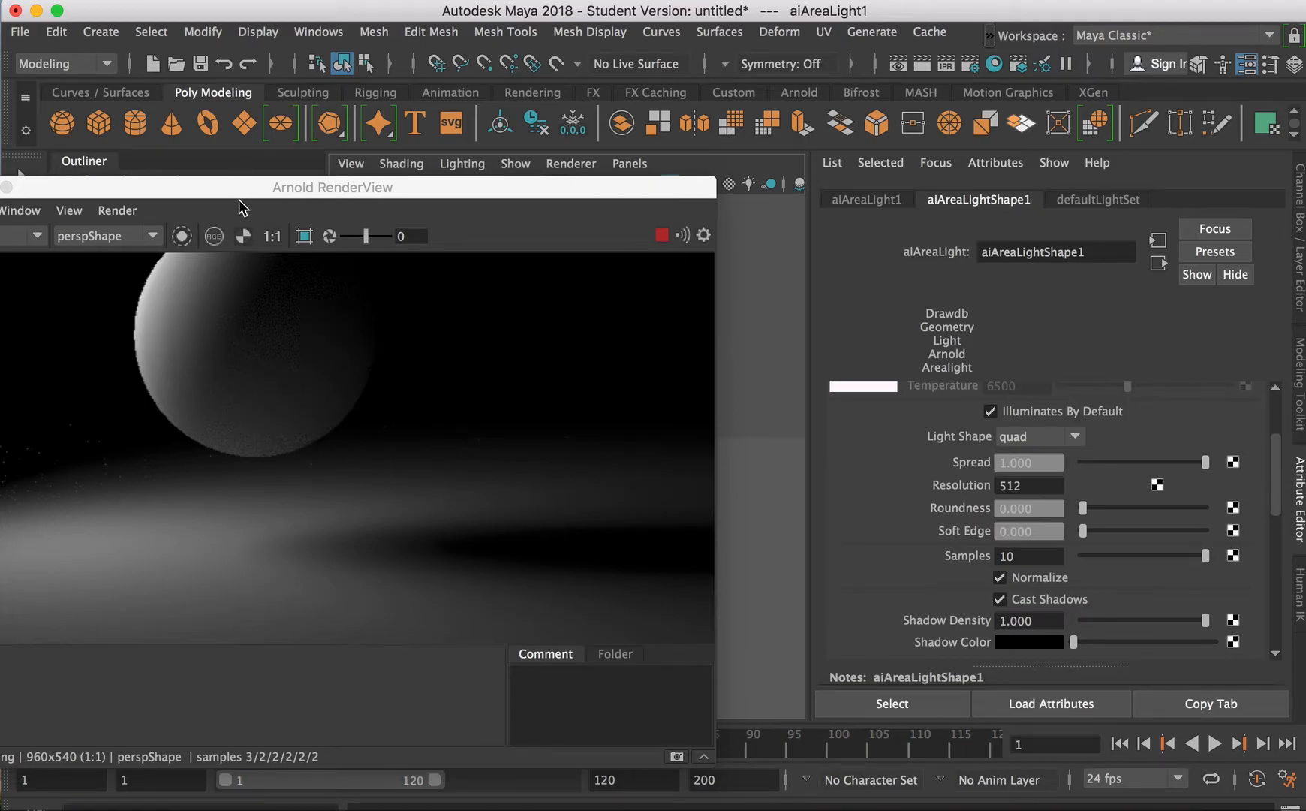
# Store a snapshot of the 10-sample render in the Arnold RenderView
pyautogui.moveTo(239, 188); pyautogui.dragTo(372, 177)
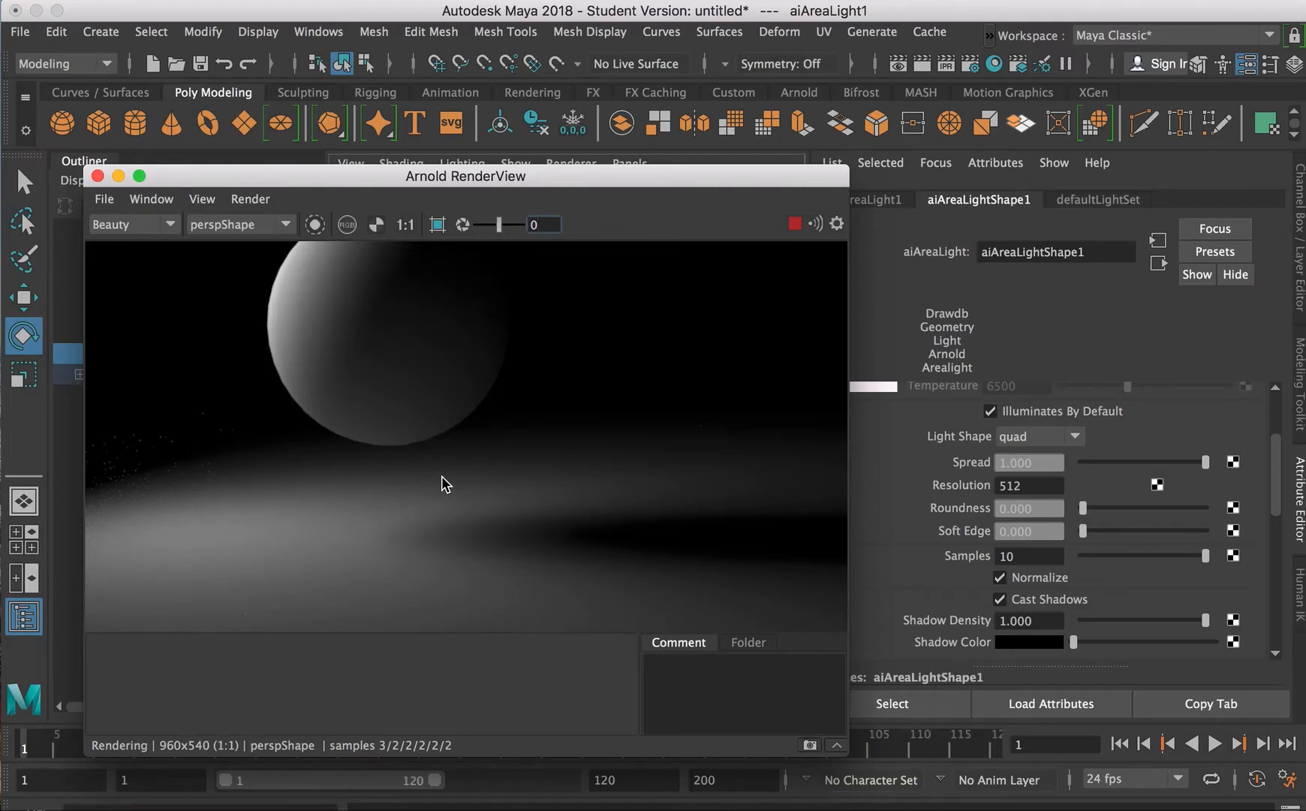
pyautogui.moveTo(541, 182); pyautogui.dragTo(508, 168)
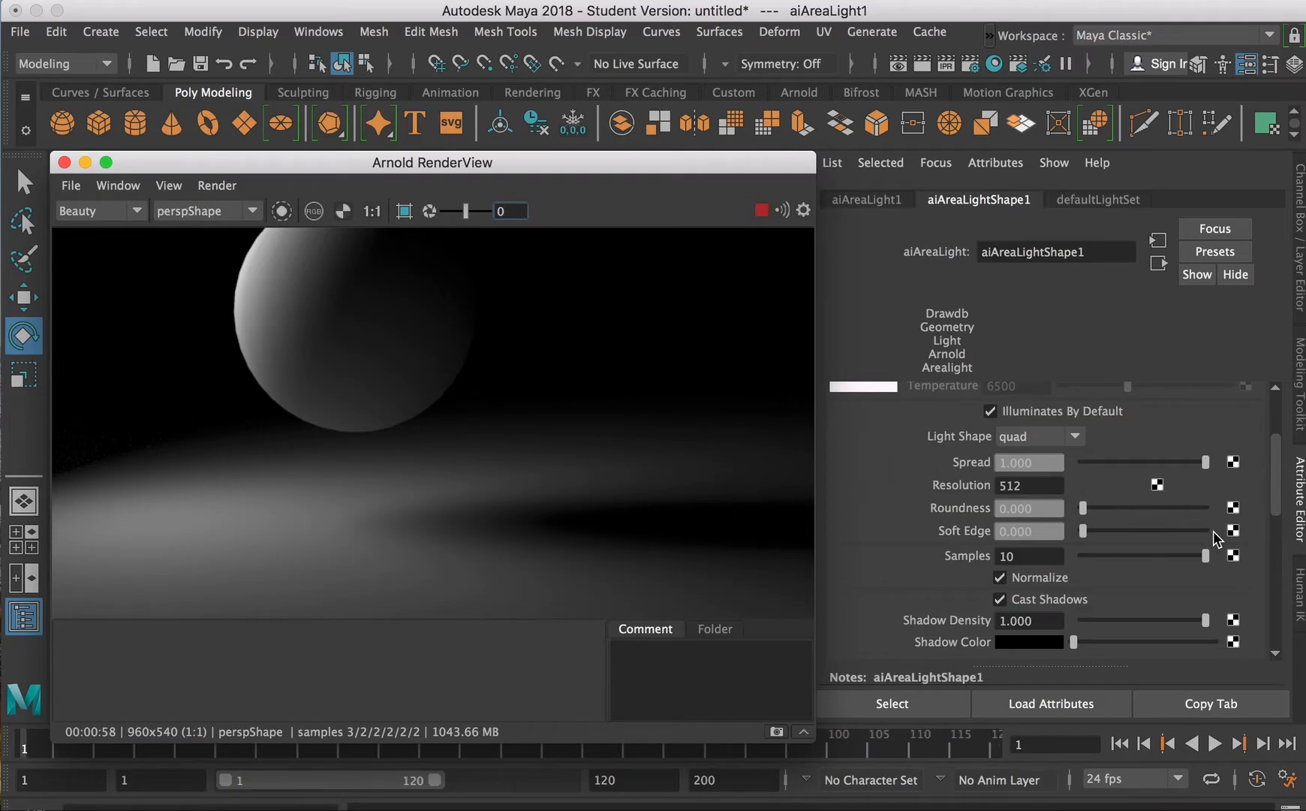
pyautogui.click(178, 187)
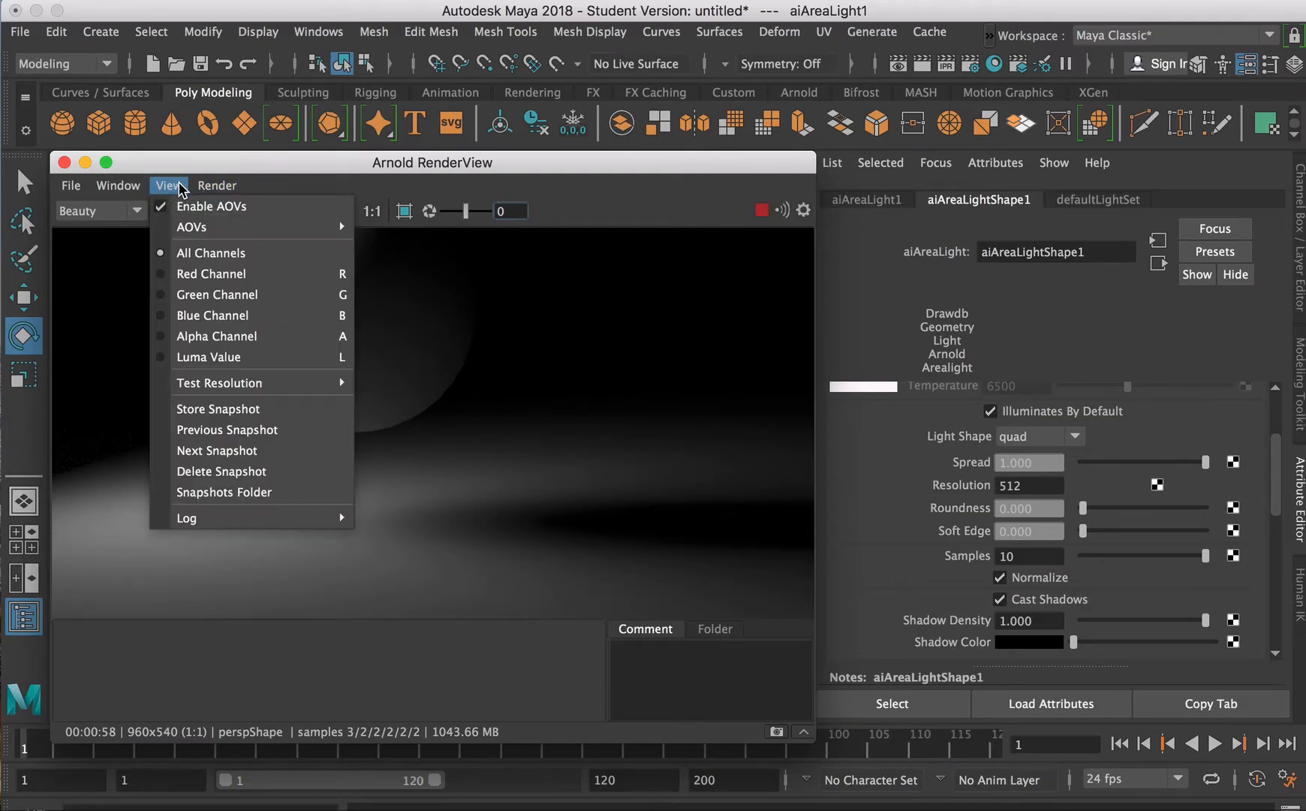
pyautogui.click(239, 416)
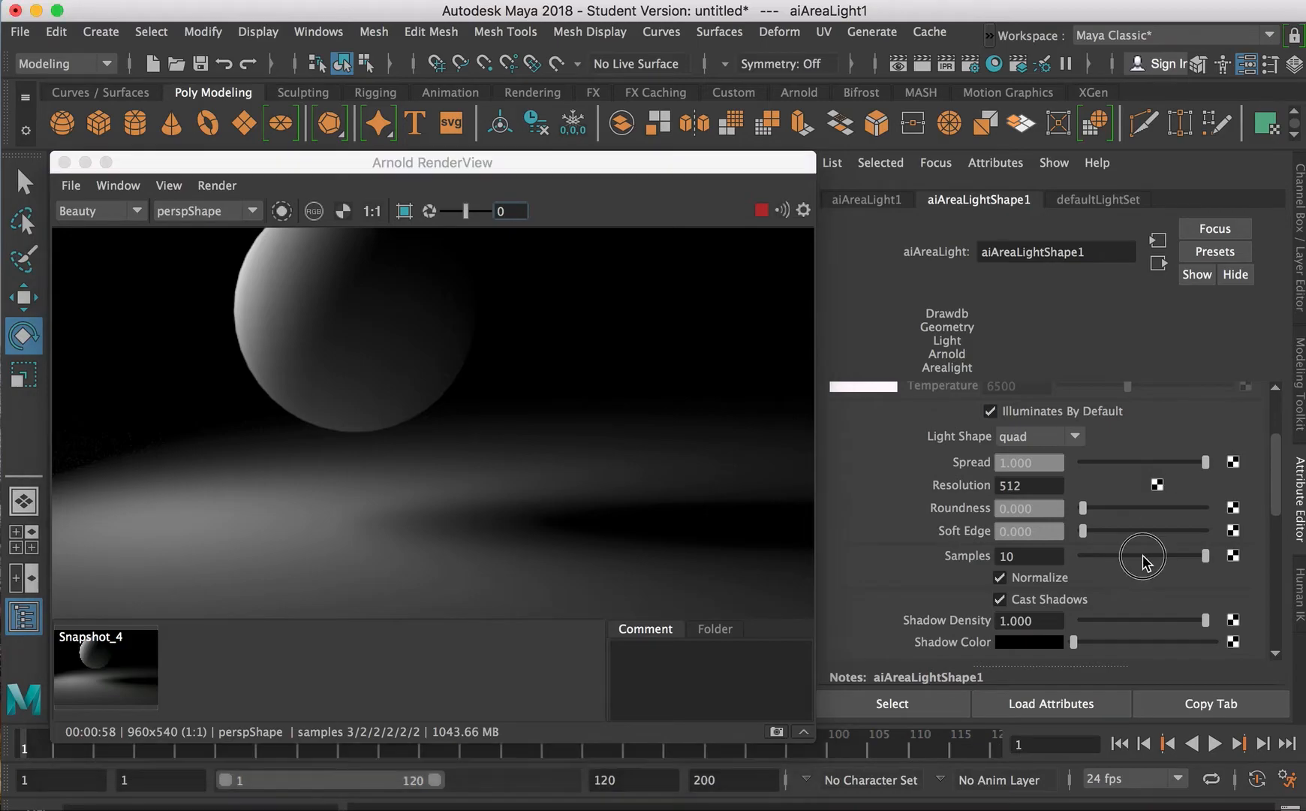
# Set the area light's Samples to 1 and store a second render snapshot
pyautogui.moveTo(1144, 556); pyautogui.dragTo(1093, 556)
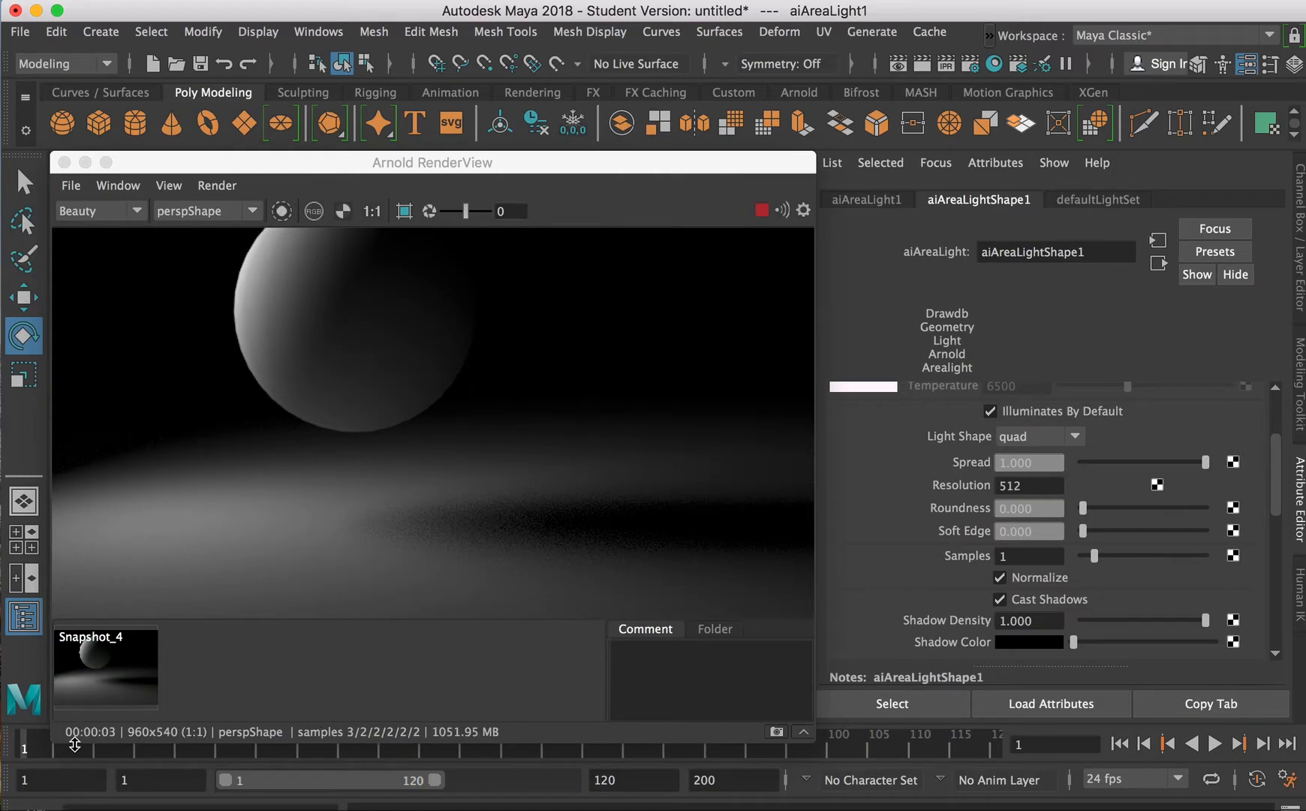
pyautogui.click(170, 185)
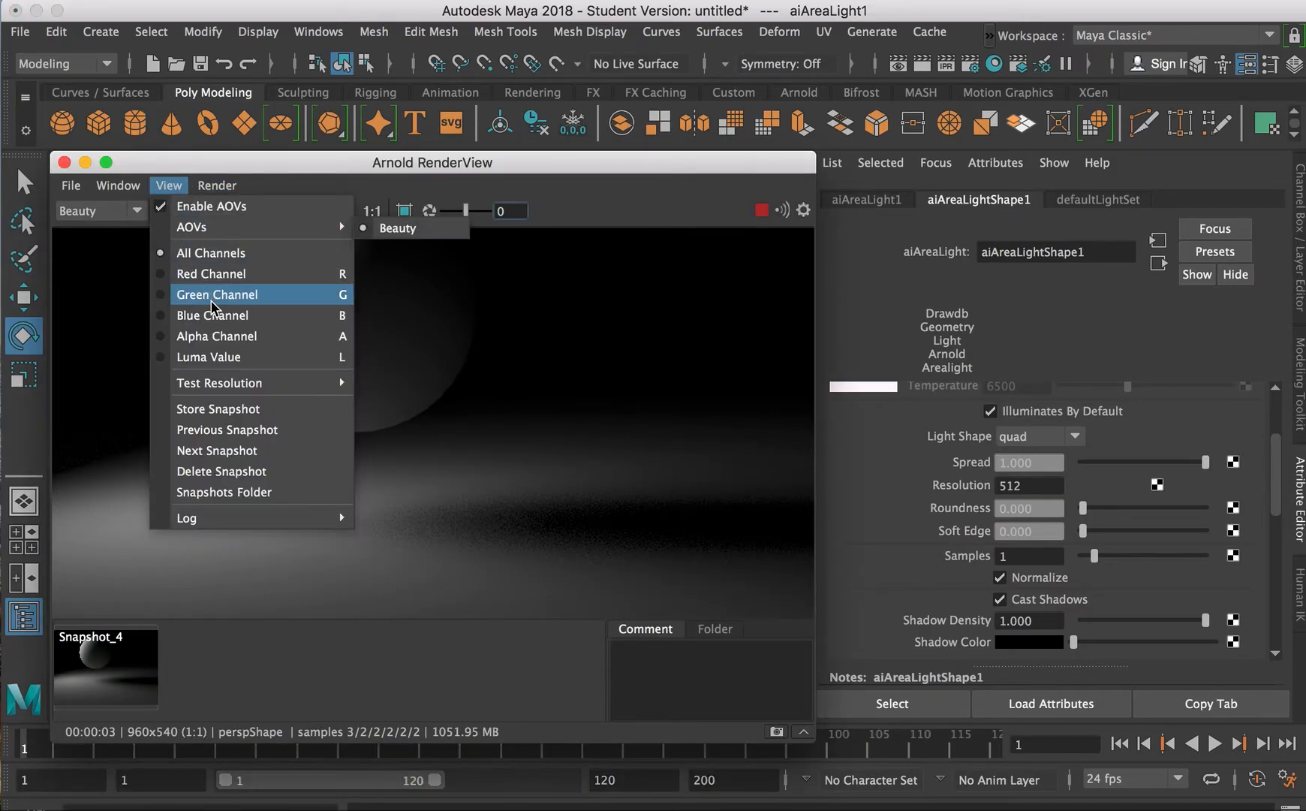
pyautogui.click(226, 409)
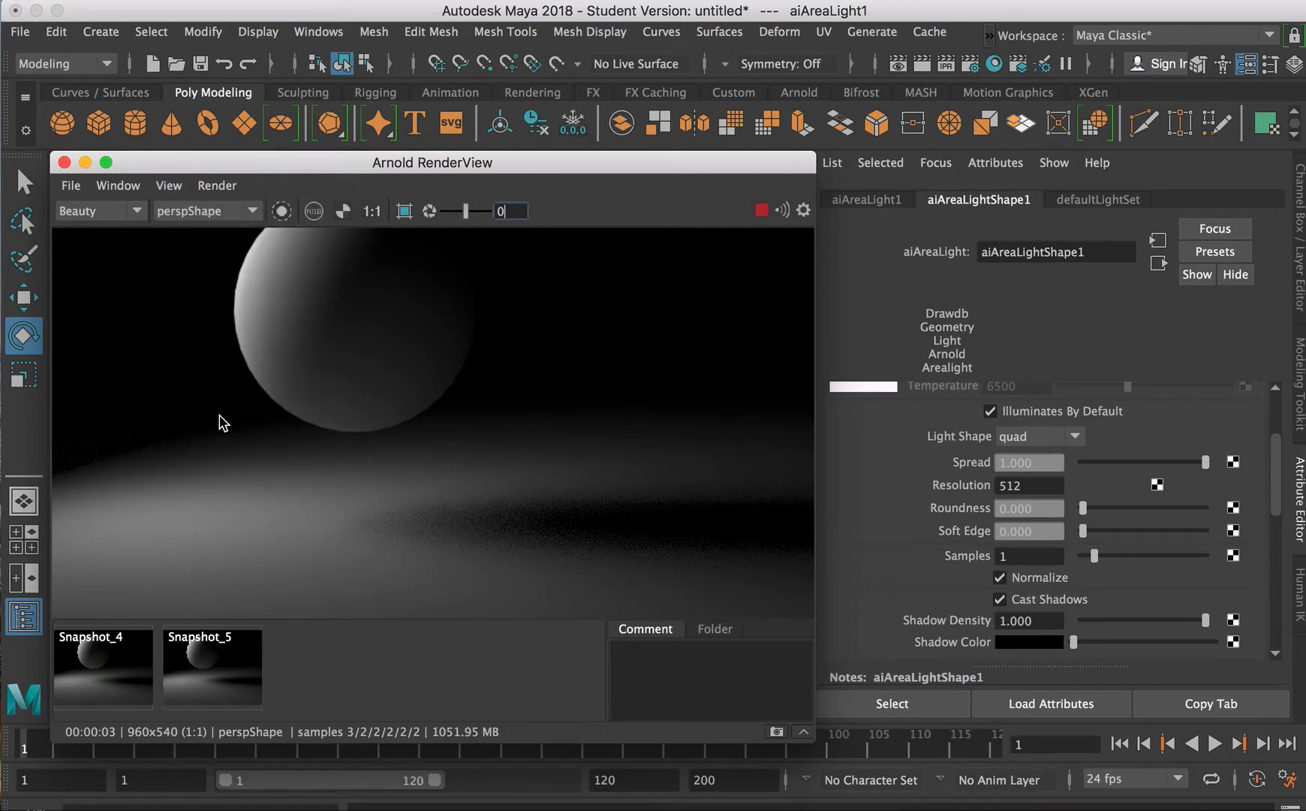
# Compare shadow noise by switching repeatedly between the 10-sample and 1-sample snapshots
pyautogui.click(116, 677)
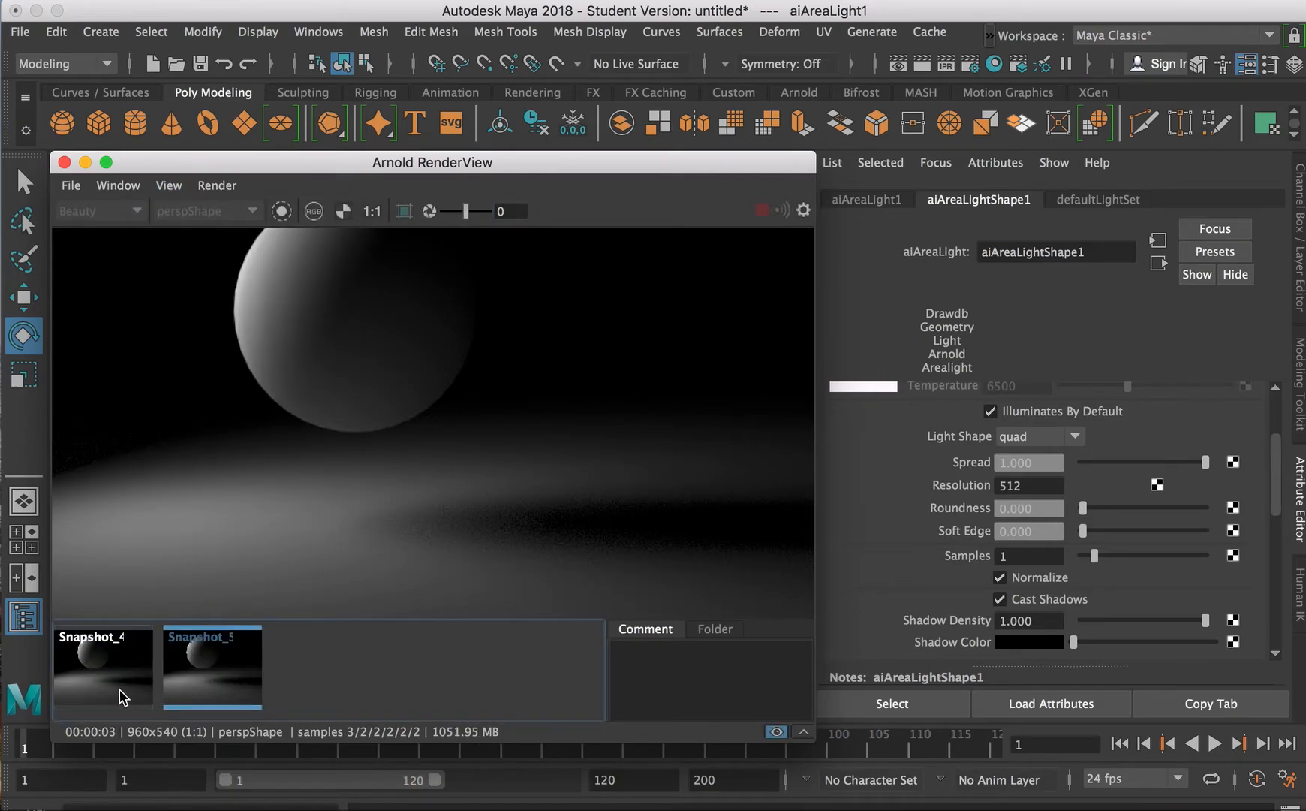
pyautogui.click(200, 674)
pyautogui.click(146, 680)
pyautogui.click(193, 679)
pyautogui.click(144, 680)
pyautogui.click(198, 676)
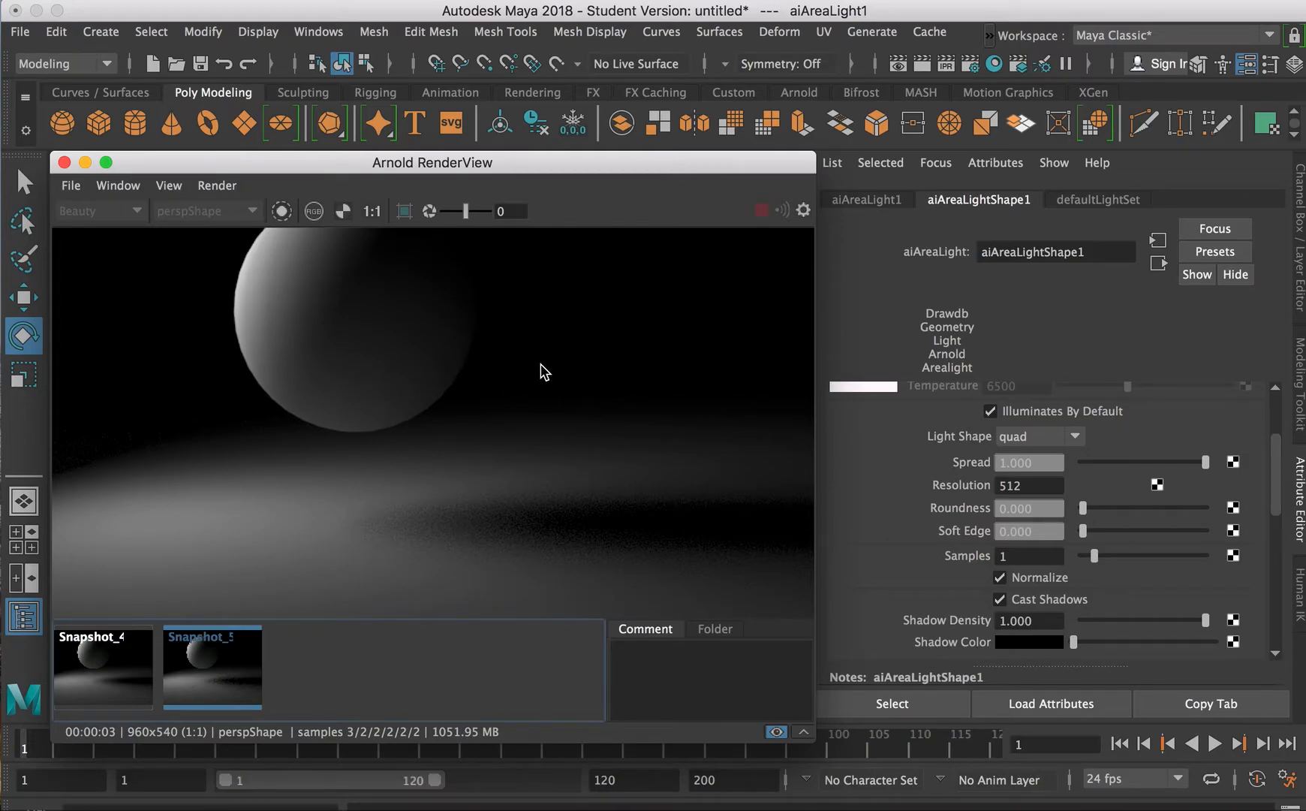
# Set the area light's Samples to 6 and compare the live render with the 1-sample snapshot
pyautogui.moveTo(1094, 556); pyautogui.dragTo(1145, 556)
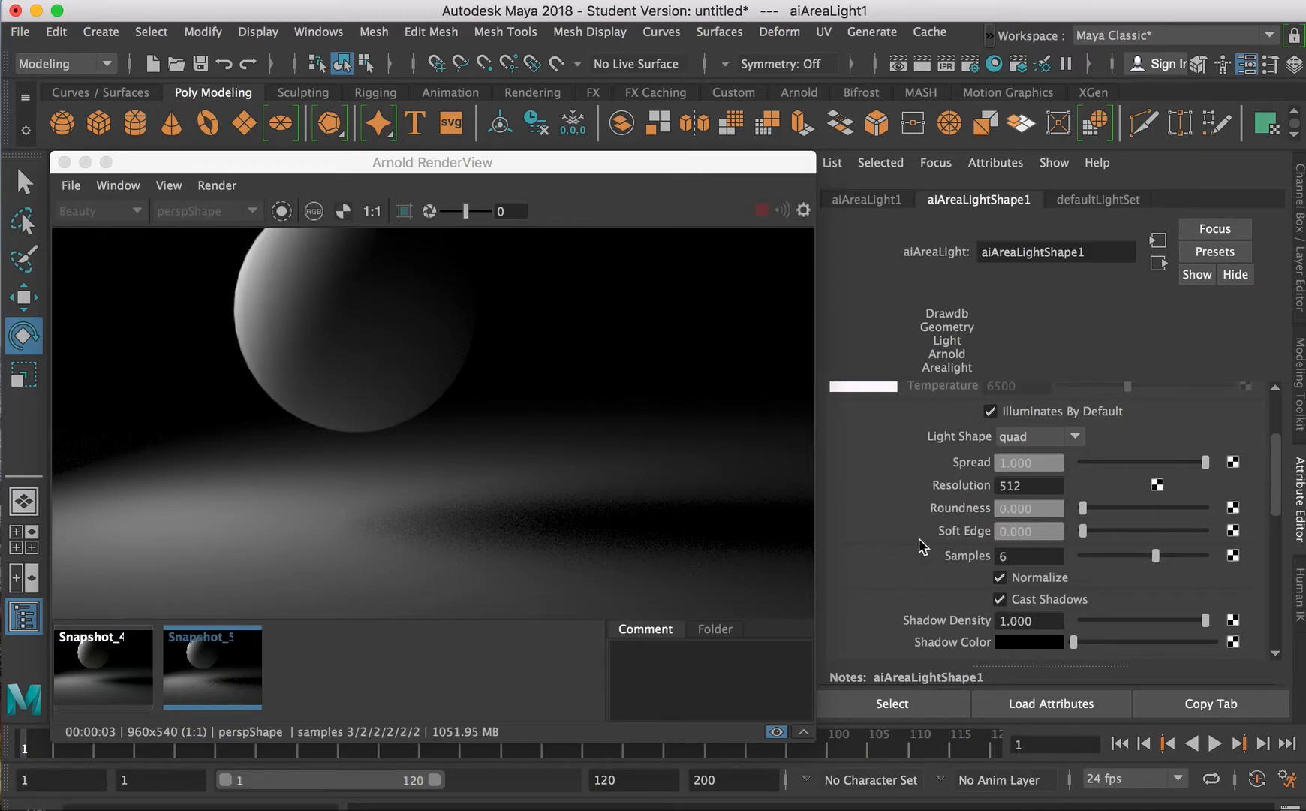
pyautogui.click(193, 661)
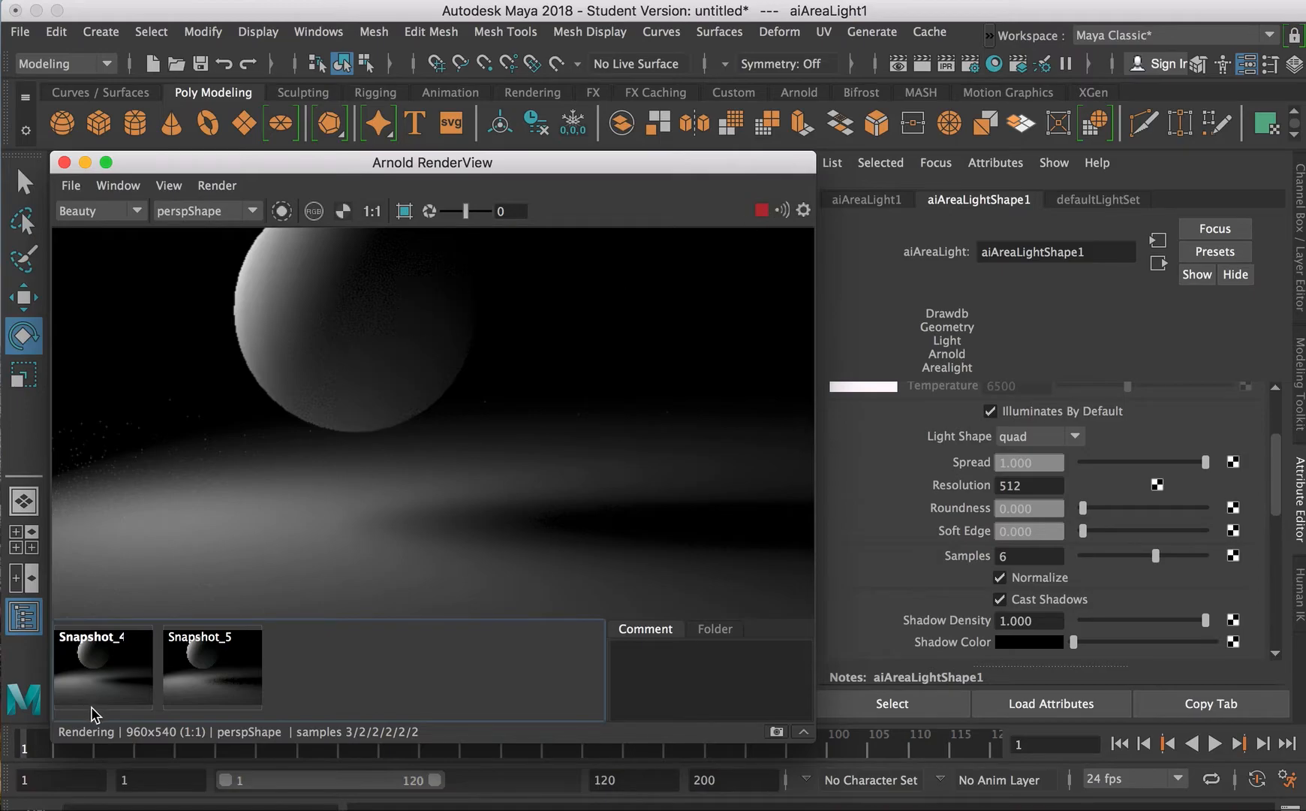
pyautogui.click(204, 658)
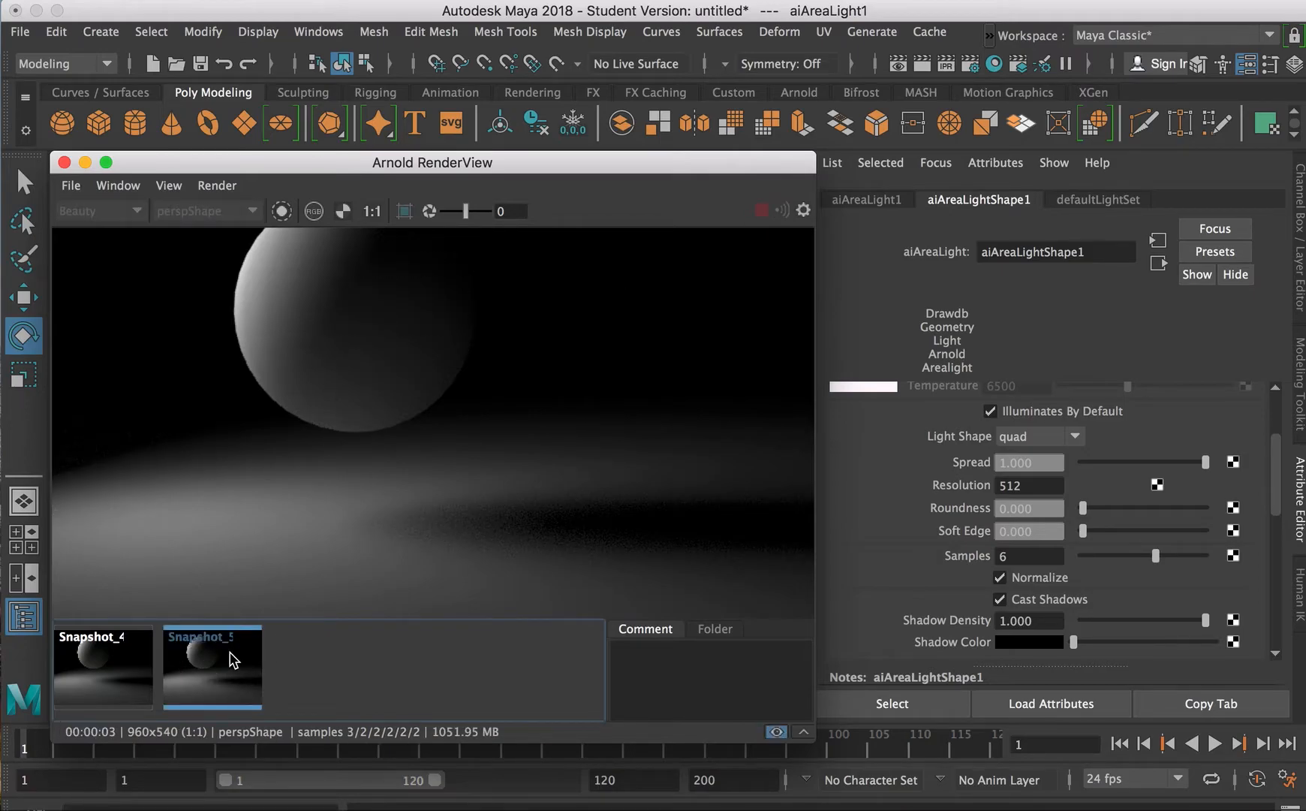
pyautogui.click(222, 665)
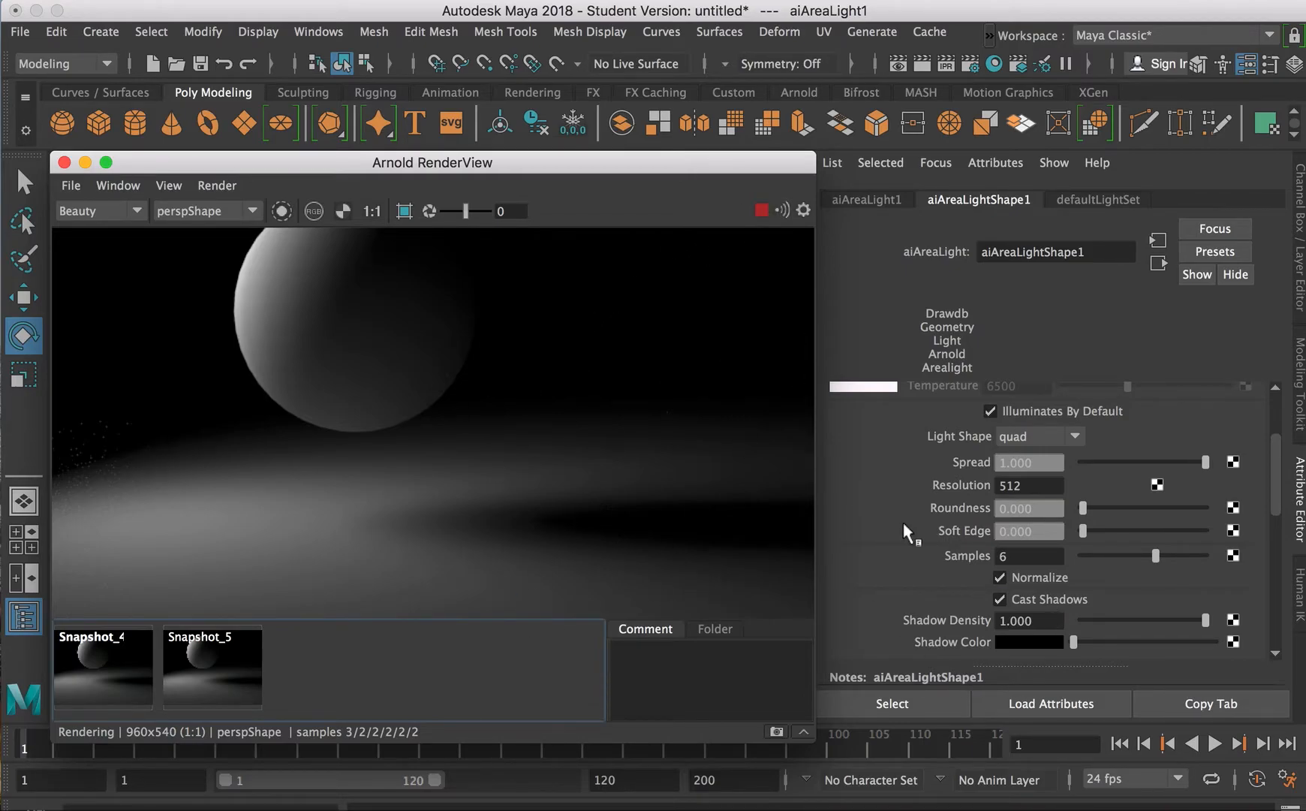
# Try the area light's Spread at 0 and at 0.181, checking how the light and shadow change in the live render
pyautogui.scroll(-2, 904, 522)
pyautogui.scroll(-2, 903, 529)
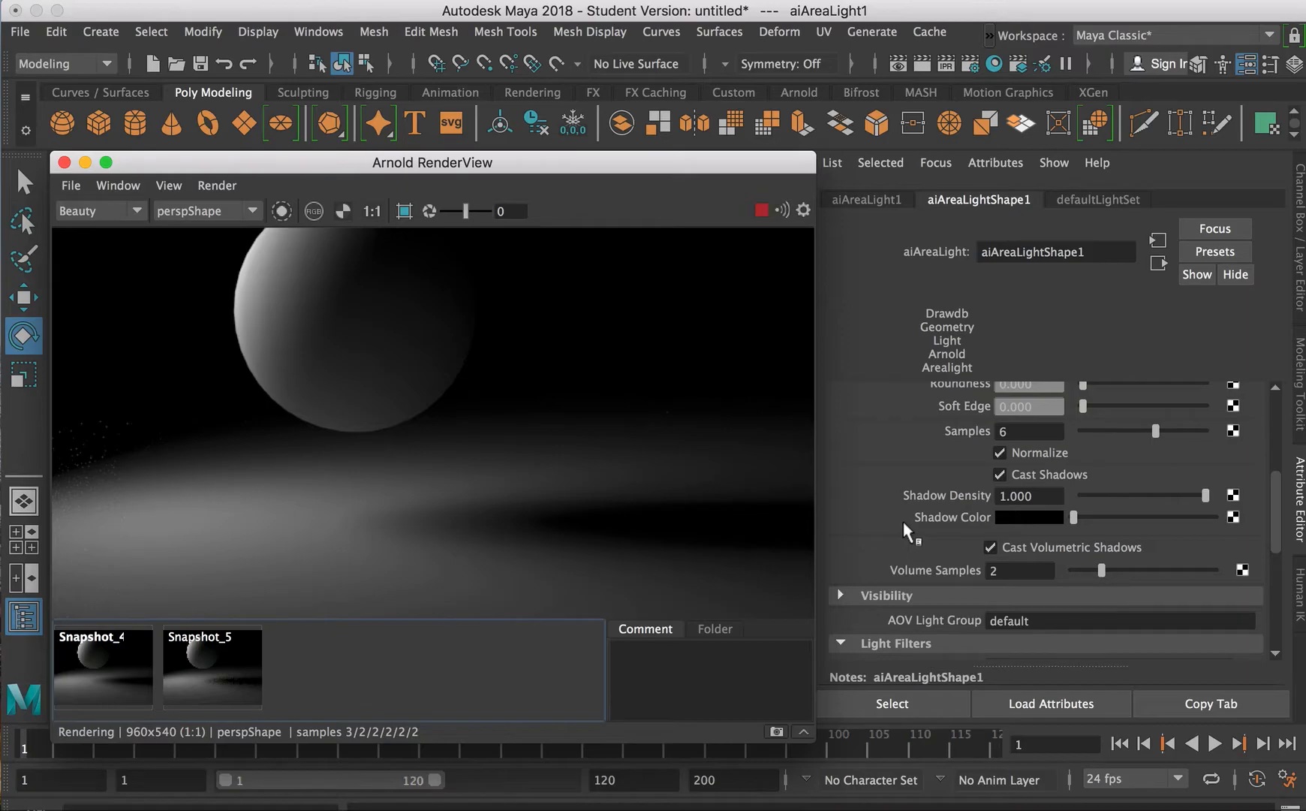
pyautogui.scroll(4, 903, 522)
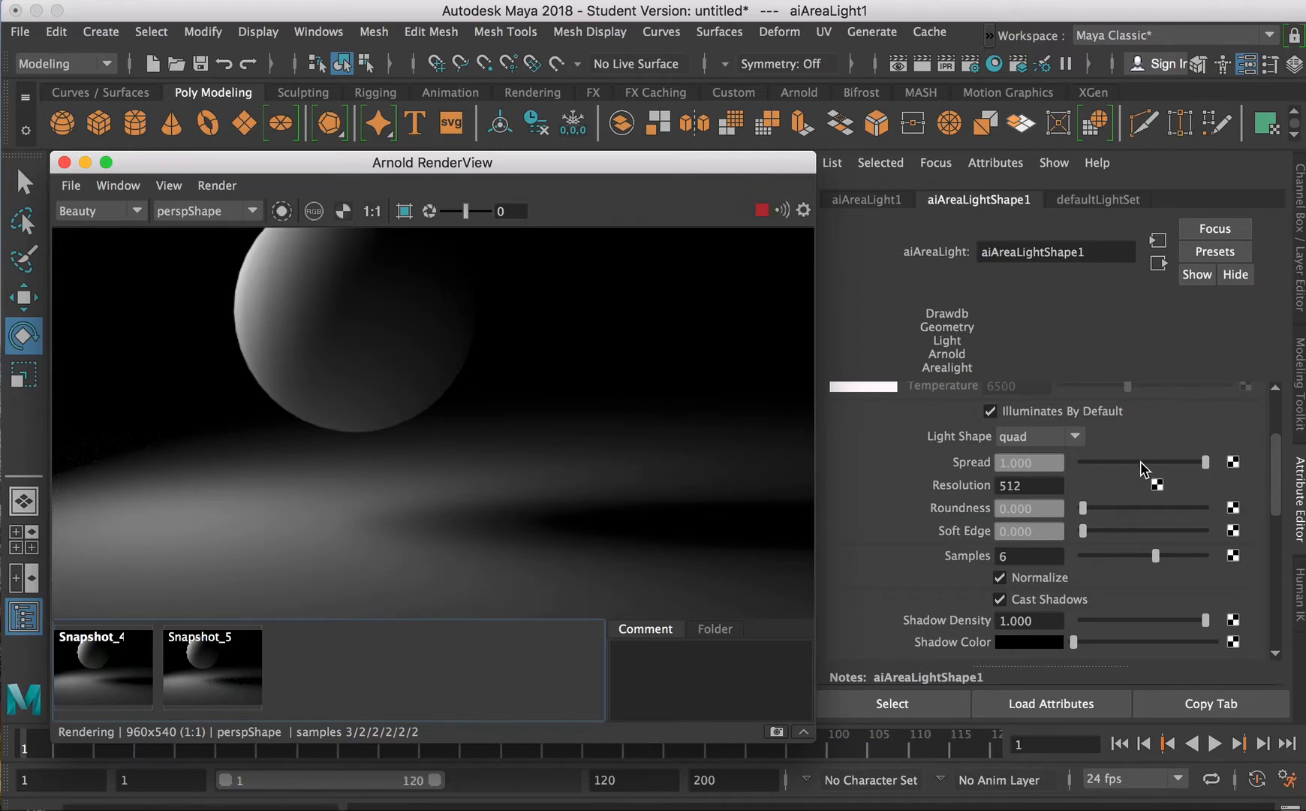
pyautogui.moveTo(1140, 461); pyautogui.dragTo(1051, 461)
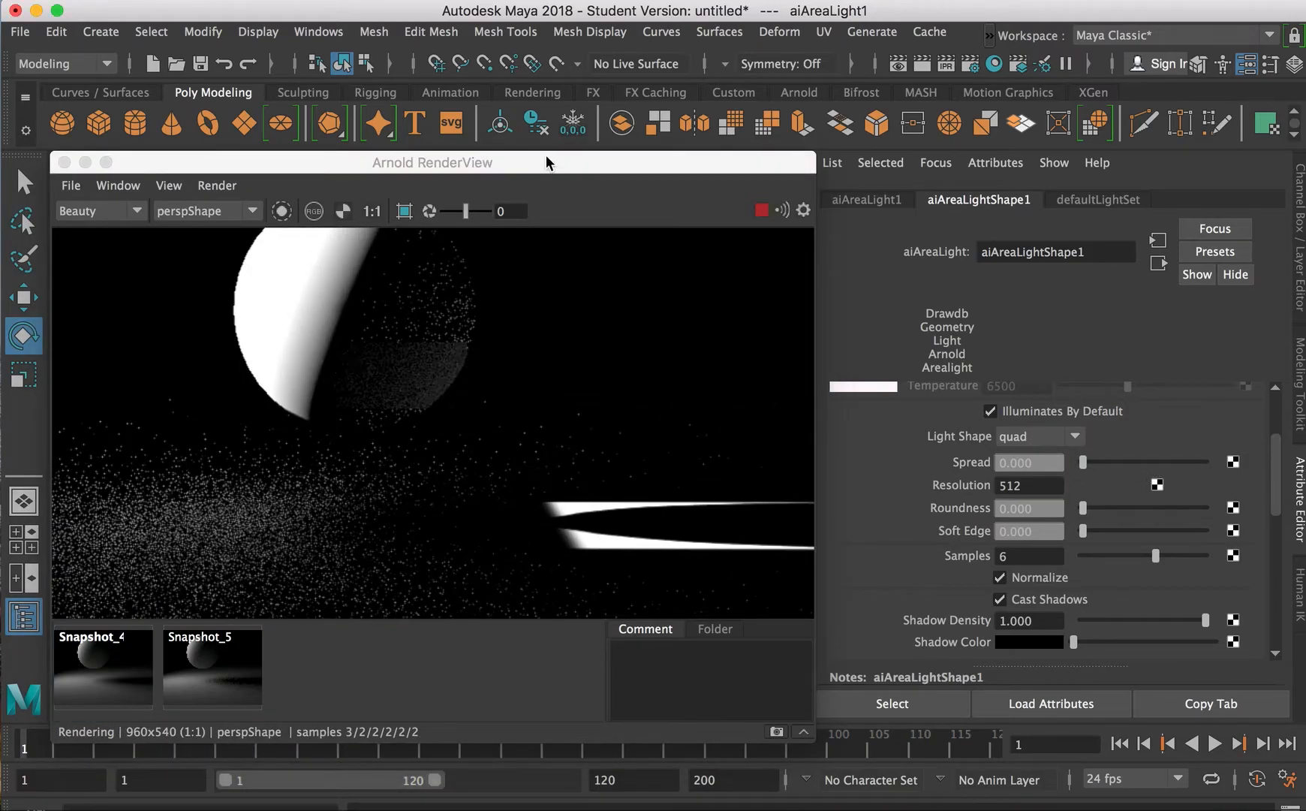
pyautogui.moveTo(551, 160); pyautogui.dragTo(512, 219)
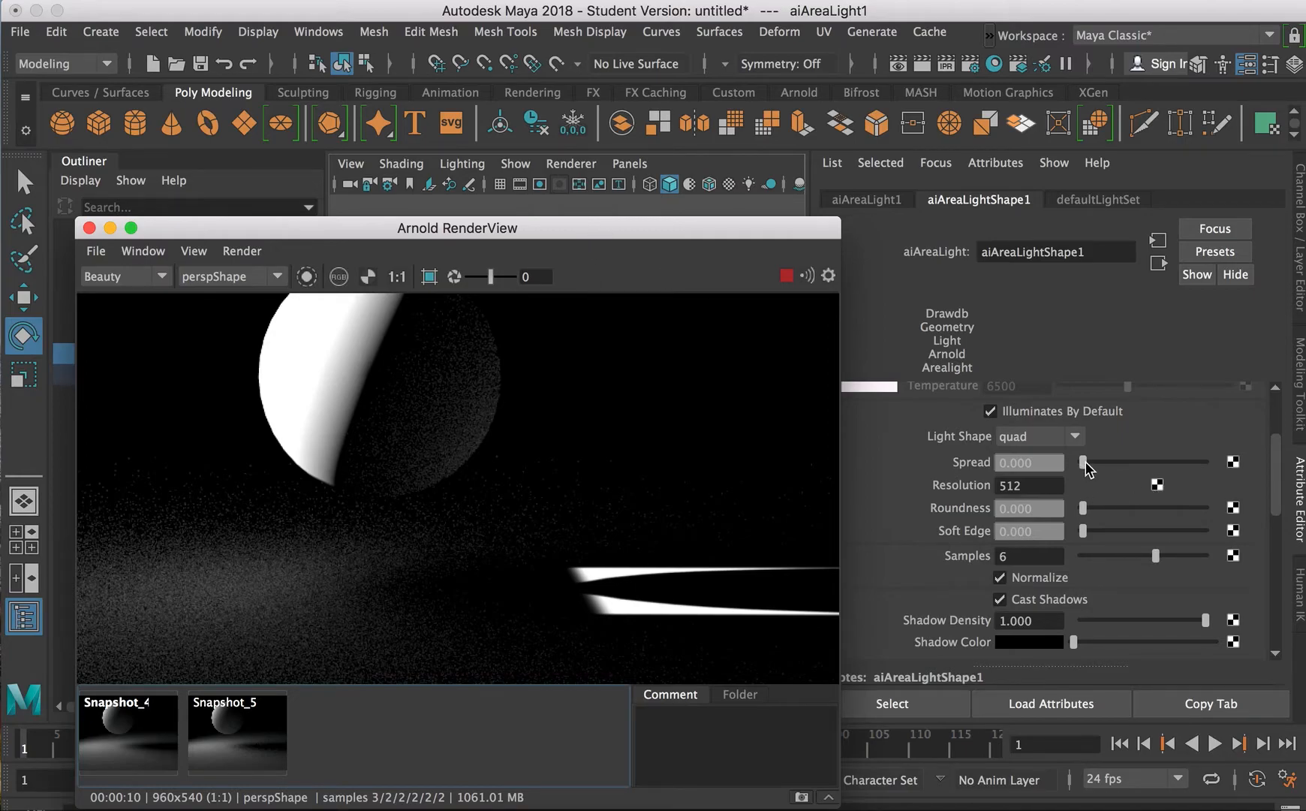
pyautogui.moveTo(1086, 462); pyautogui.dragTo(1105, 458)
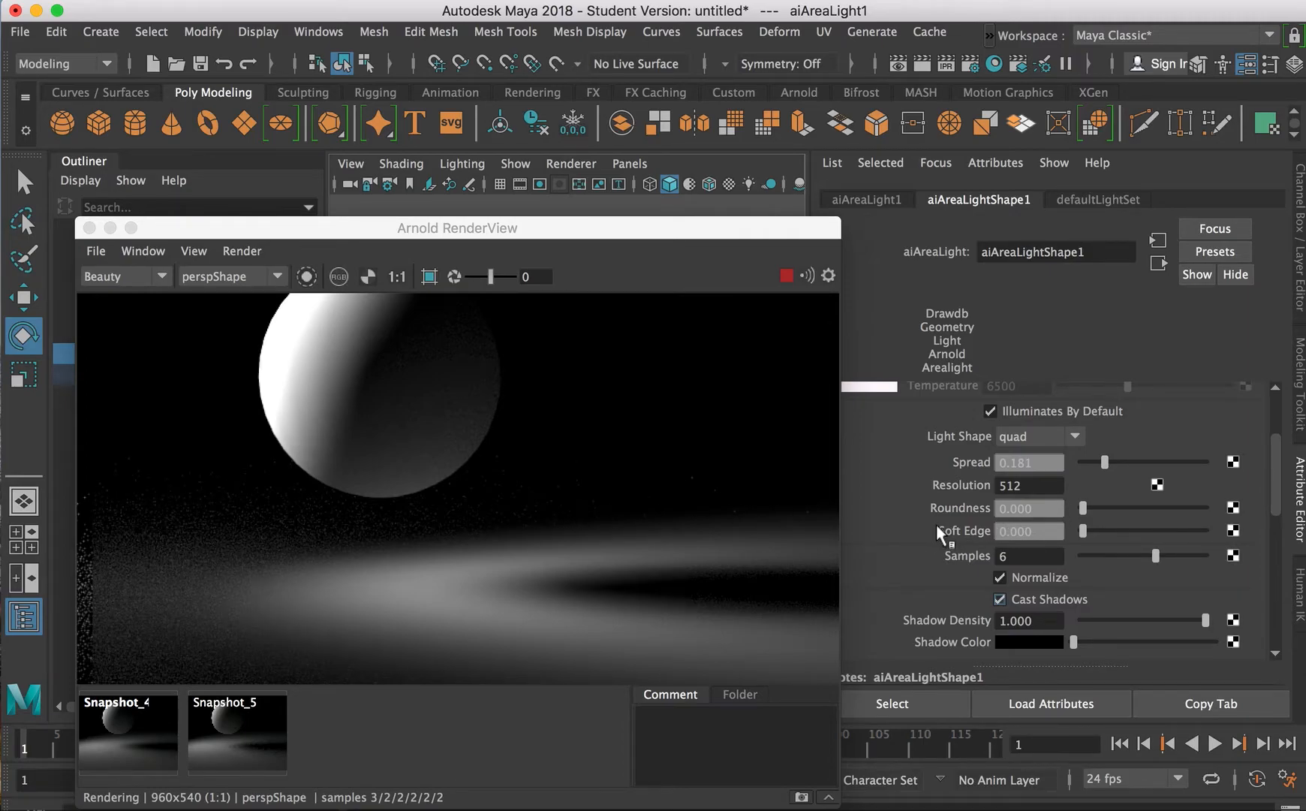
# Lighten the area light's Shadow Color from black to a dark gray
pyautogui.scroll(-3, 936, 523)
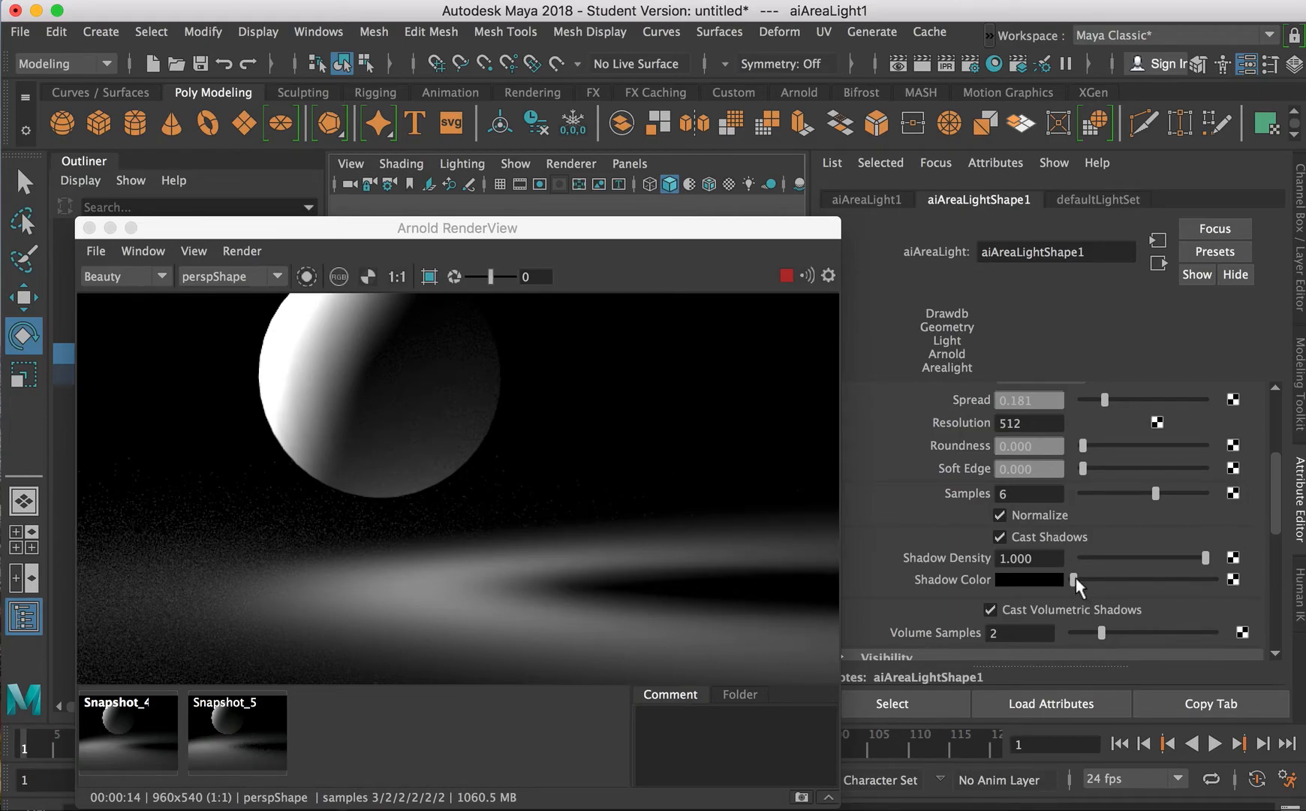
pyautogui.moveTo(1073, 575); pyautogui.dragTo(1084, 573)
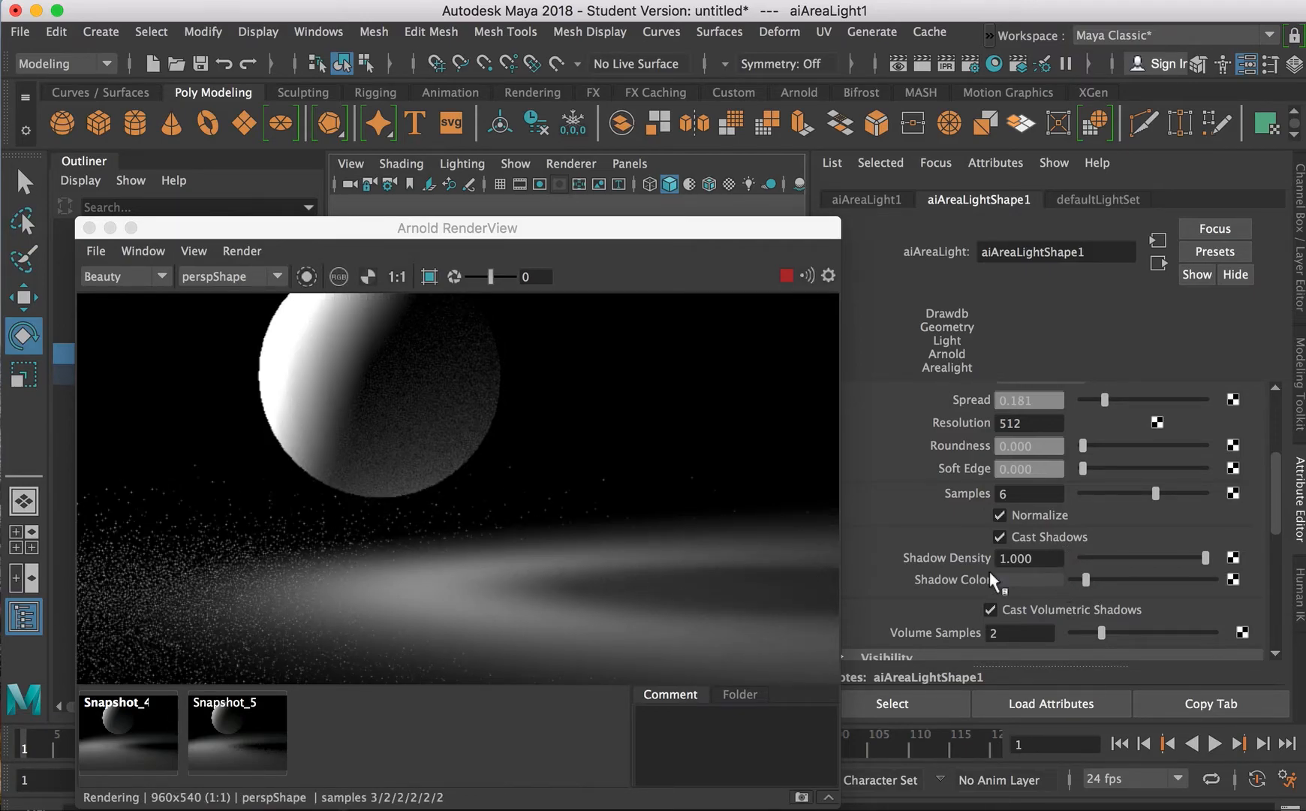
pyautogui.click(1027, 578)
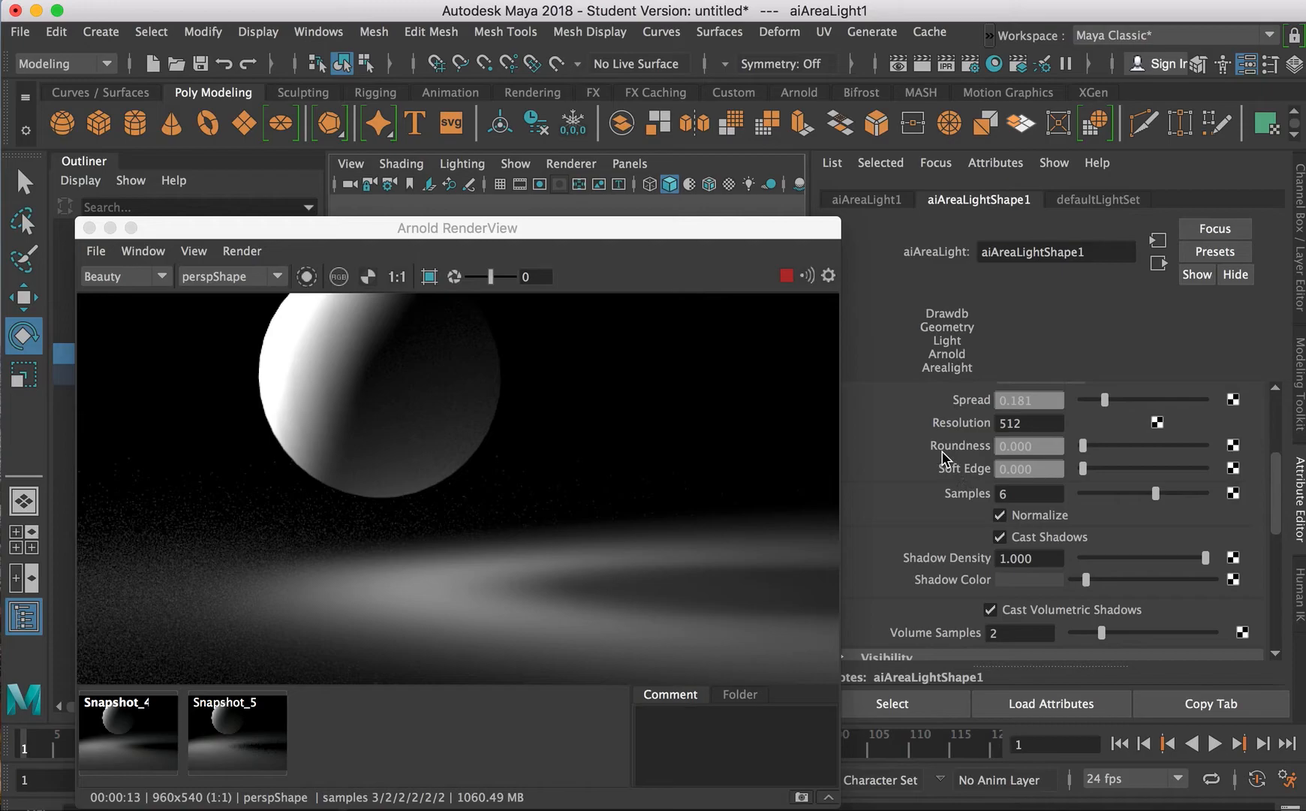
# Set the area light's Spread to 0.250 and store a snapshot of the render
pyautogui.scroll(2, 1148, 449)
pyautogui.moveTo(1104, 462); pyautogui.dragTo(1125, 462)
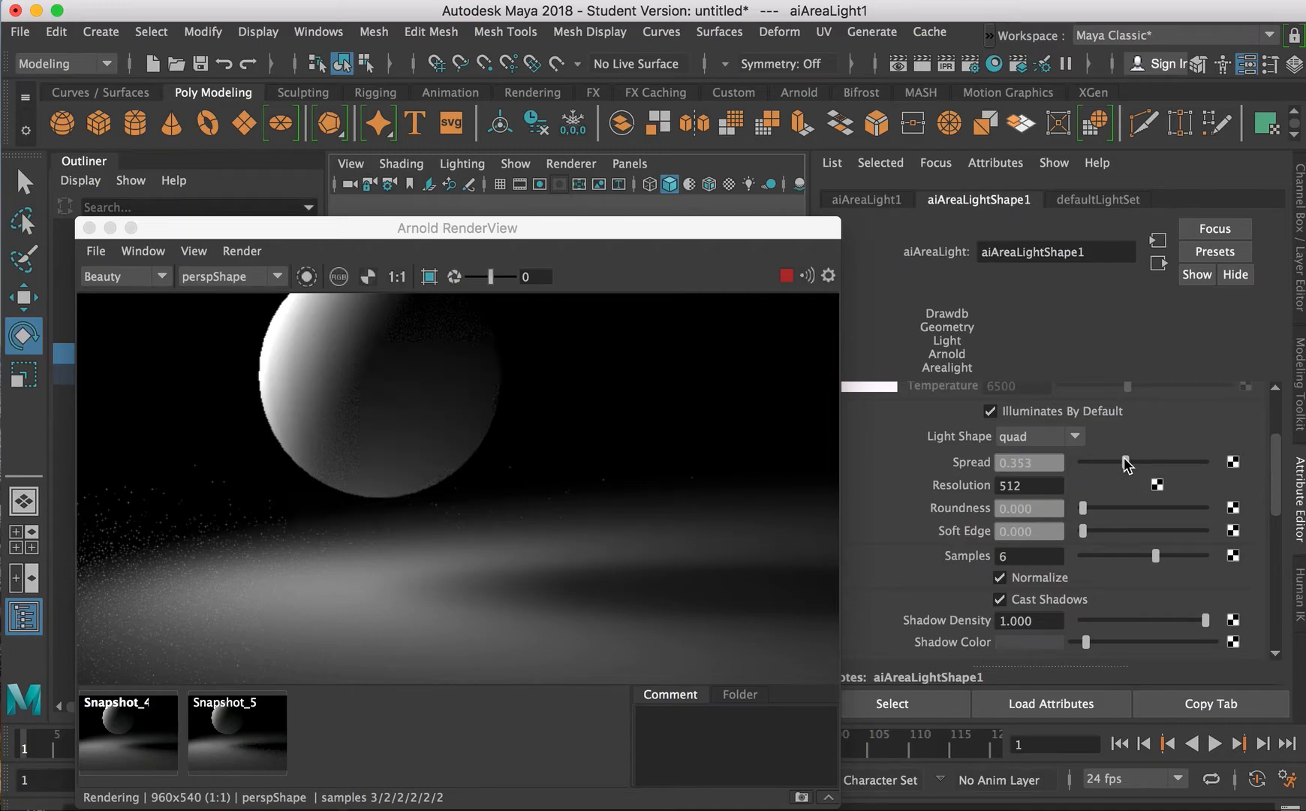
pyautogui.moveTo(1126, 462); pyautogui.dragTo(1113, 461)
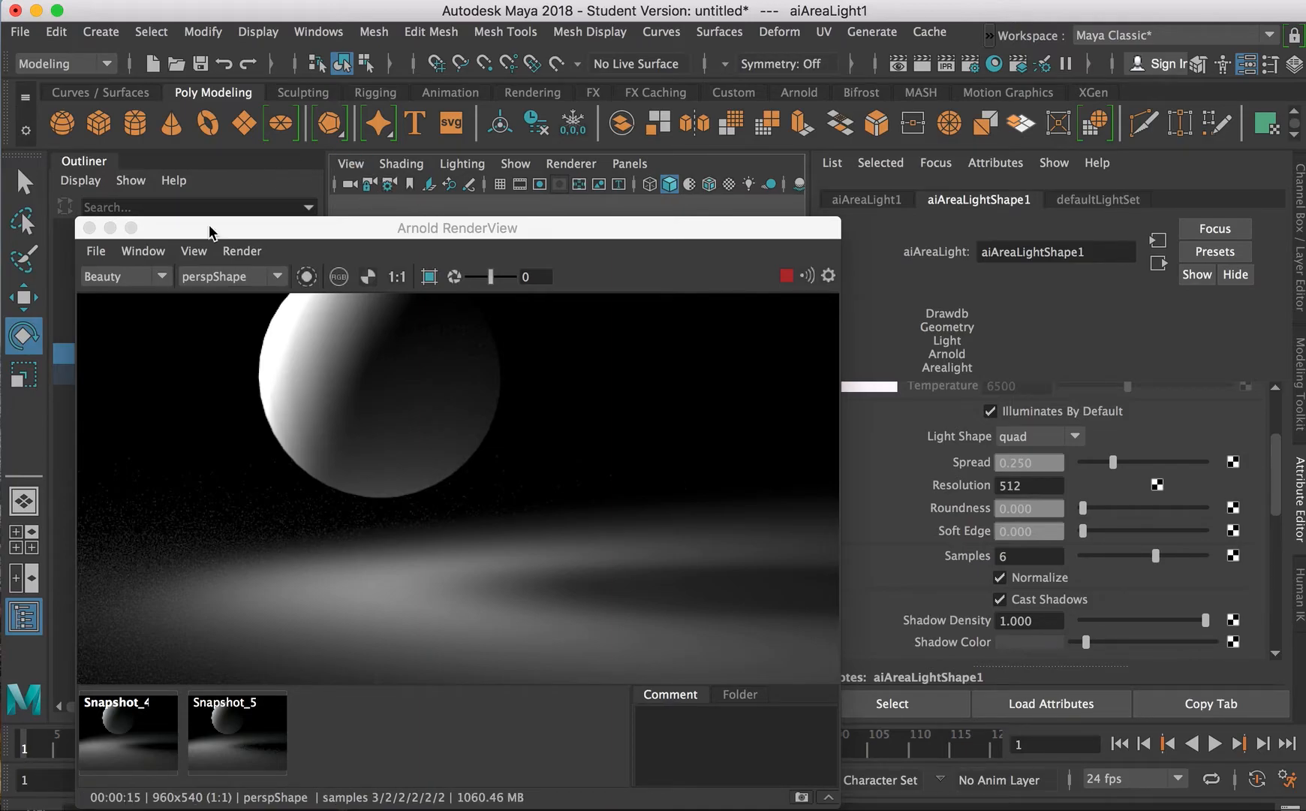
pyautogui.click(193, 256)
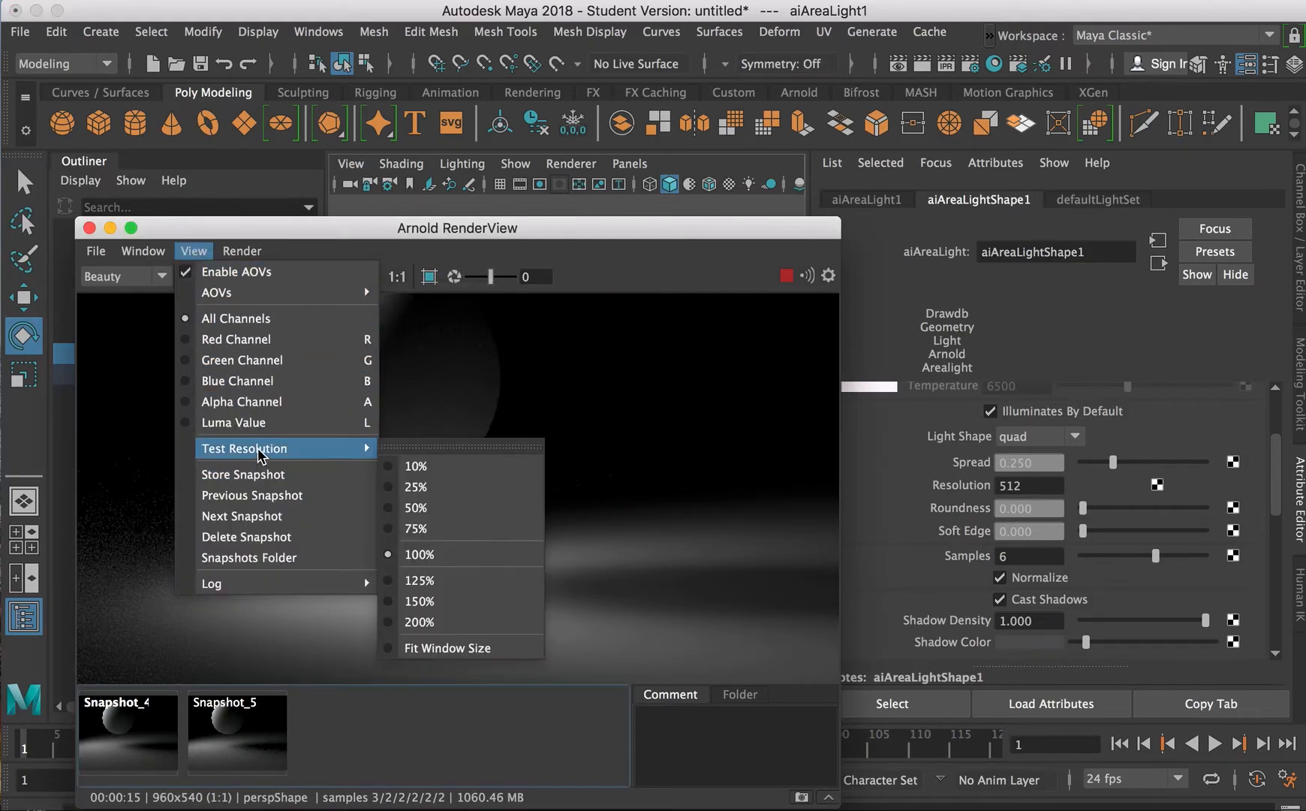
pyautogui.click(243, 474)
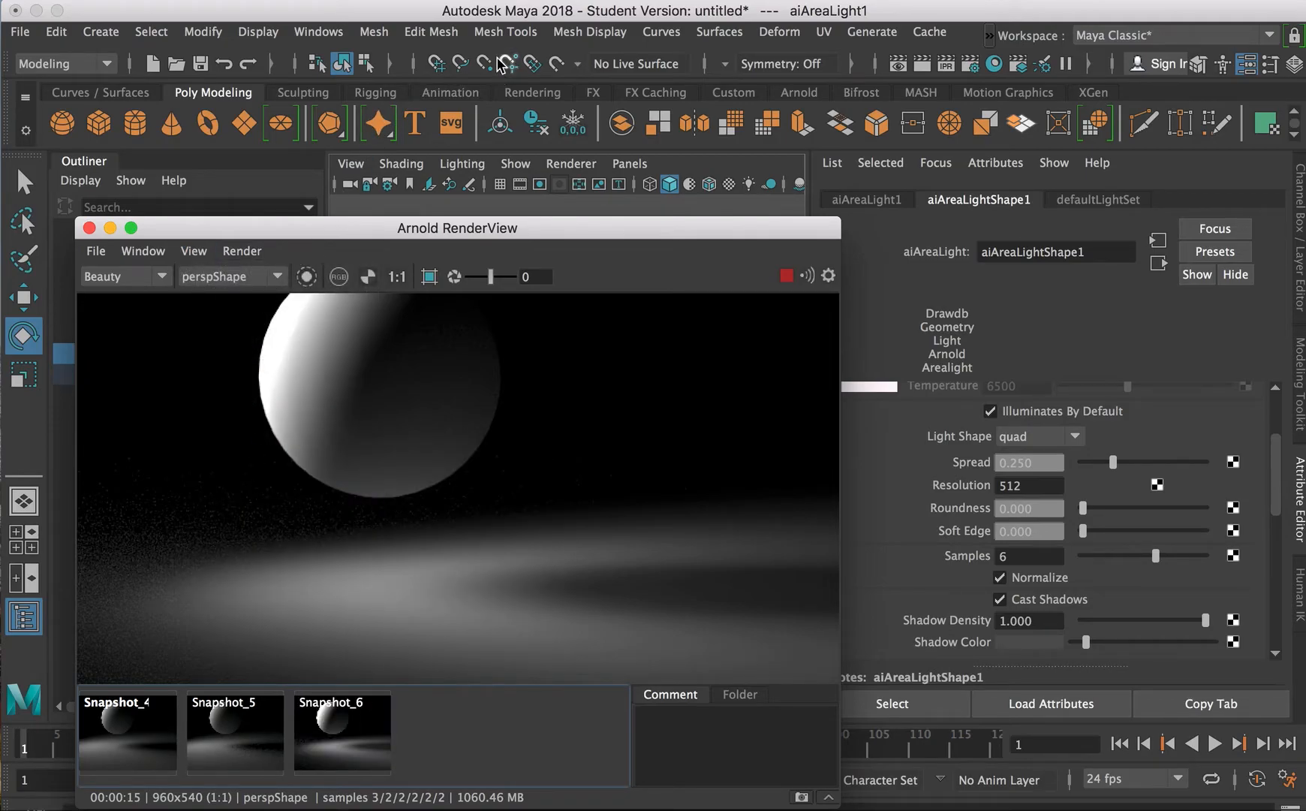
# Set the Diffuse samples to 4 in the Arnold render settings and expand the Ray Depth section
pyautogui.click(334, 36)
pyautogui.click(334, 37)
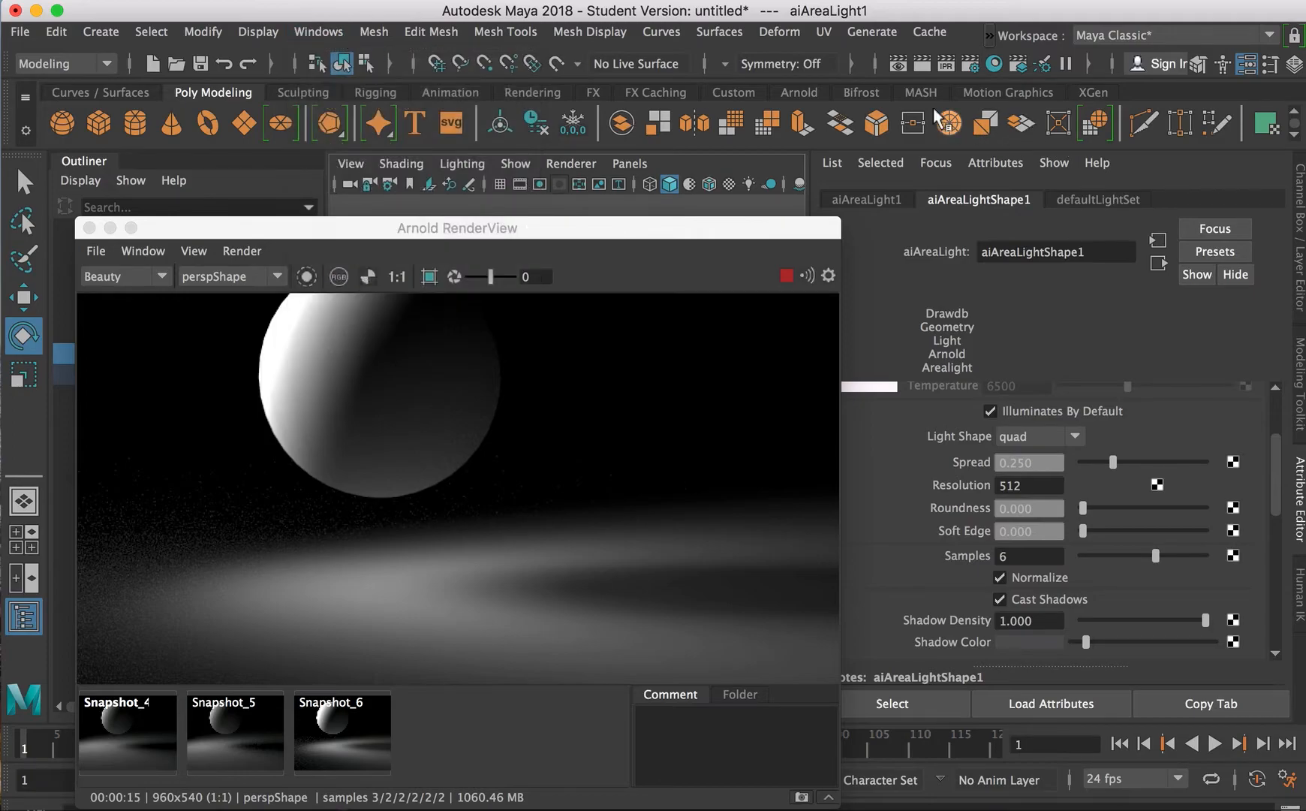
pyautogui.click(971, 66)
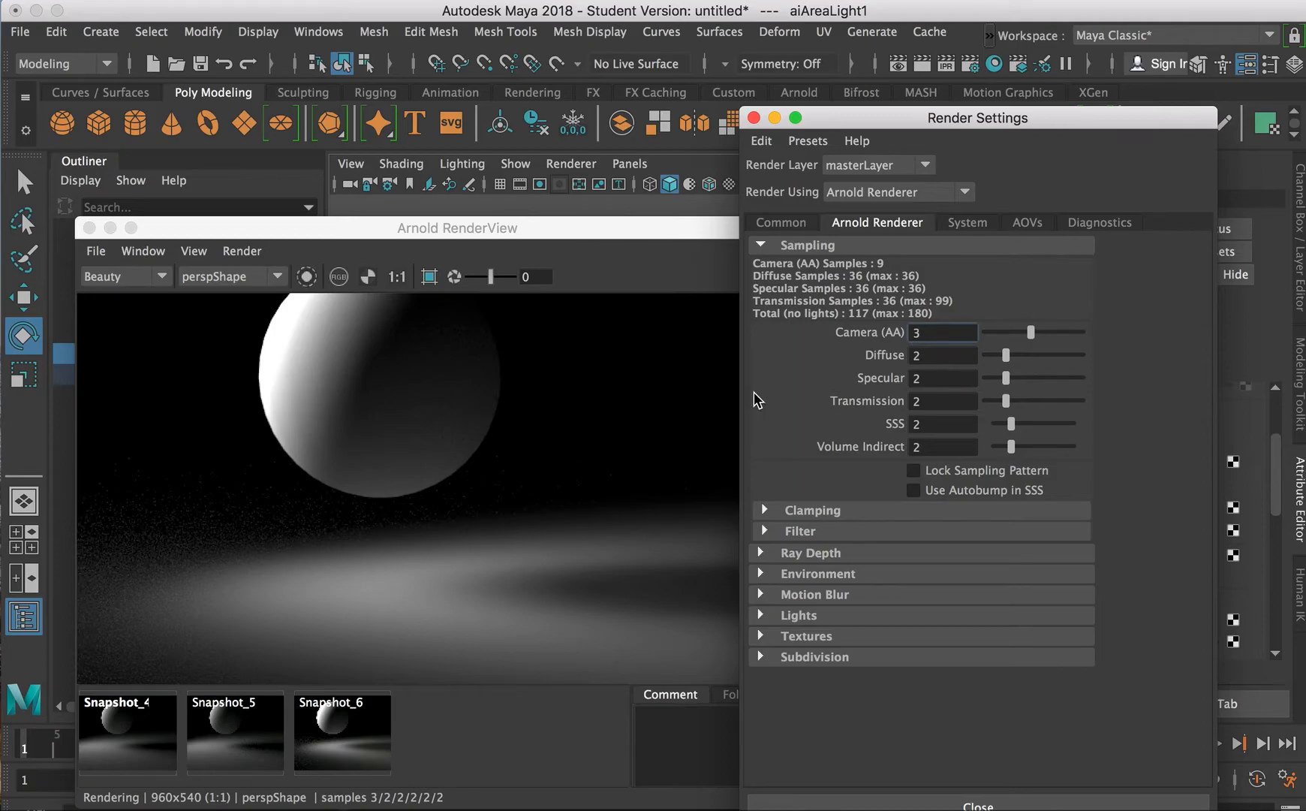
pyautogui.moveTo(1007, 355); pyautogui.dragTo(1026, 355)
pyautogui.moveTo(1015, 354); pyautogui.dragTo(1030, 357)
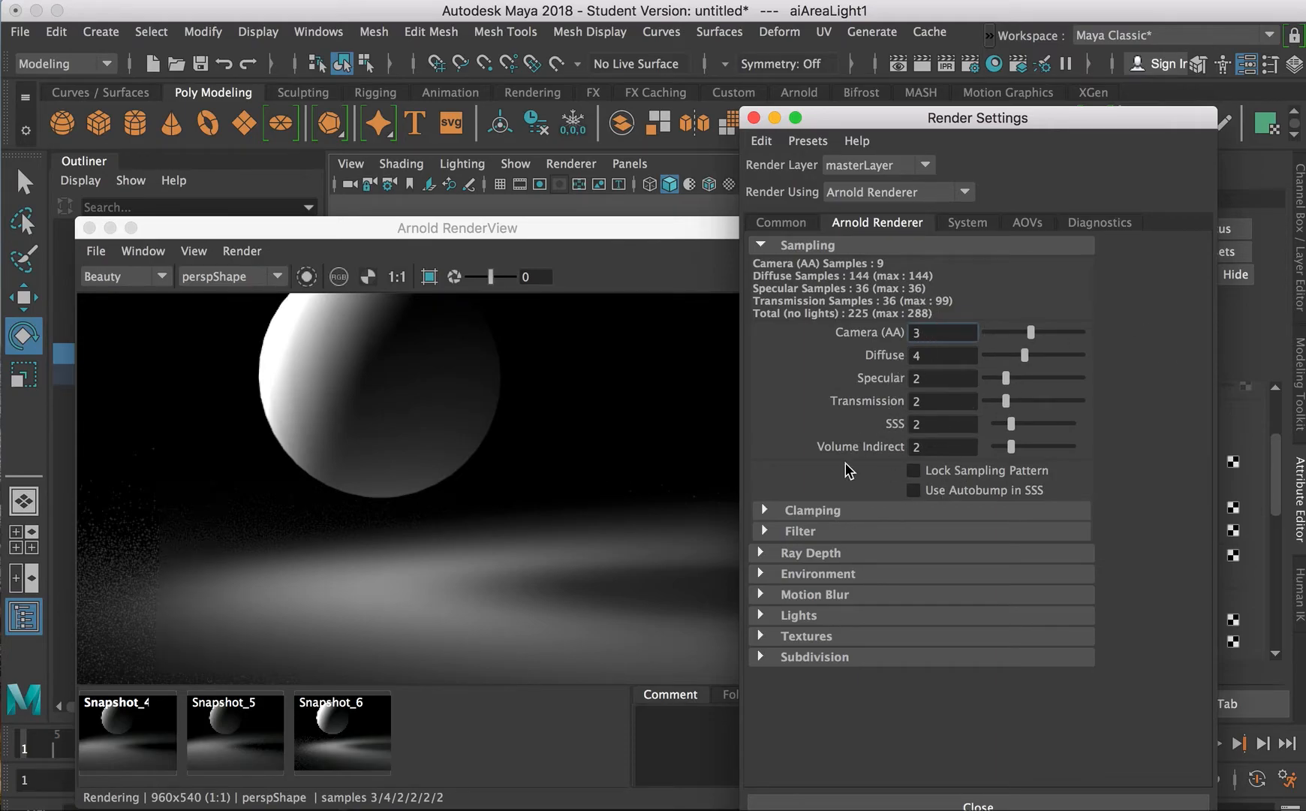
pyautogui.click(762, 553)
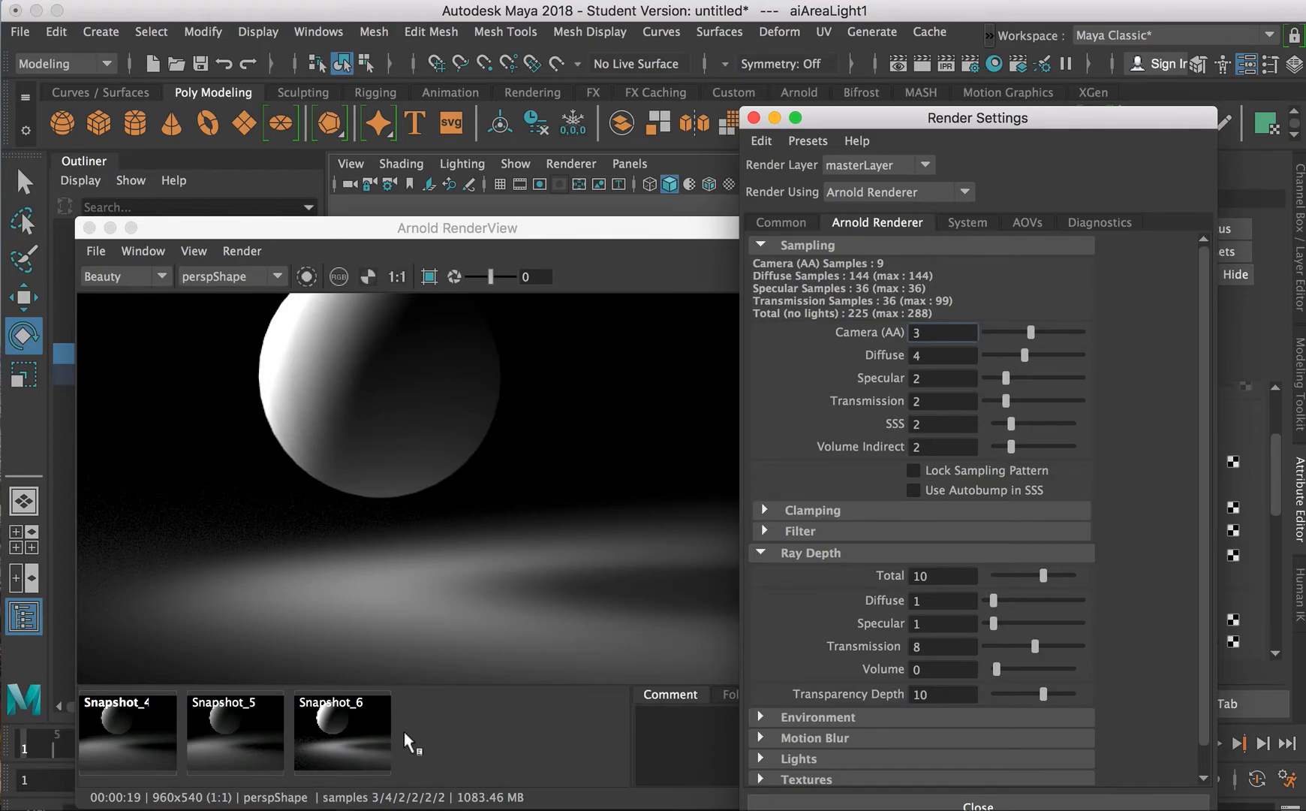
# Store a snapshot of the render with 4 Diffuse samples, compare it with Snapshot_6, and return to the live render
pyautogui.click(194, 250)
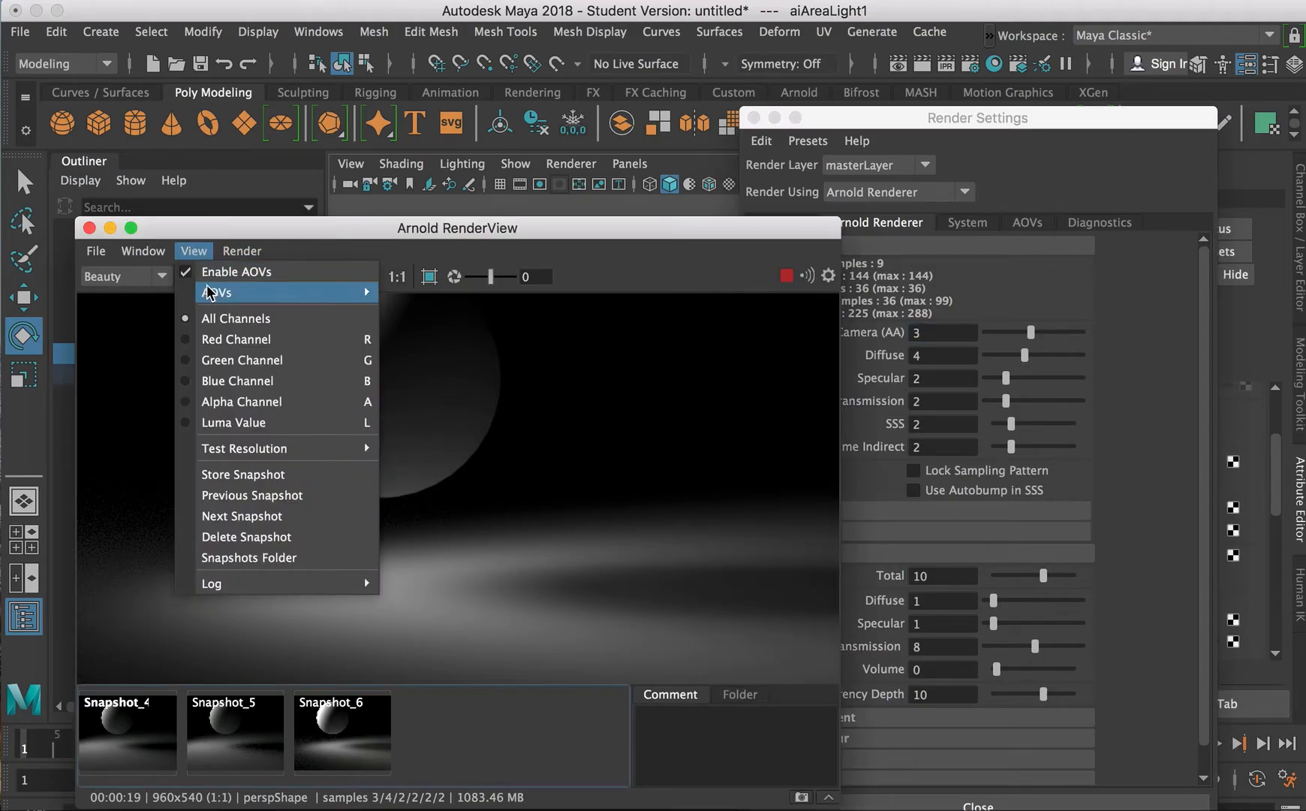
pyautogui.click(222, 474)
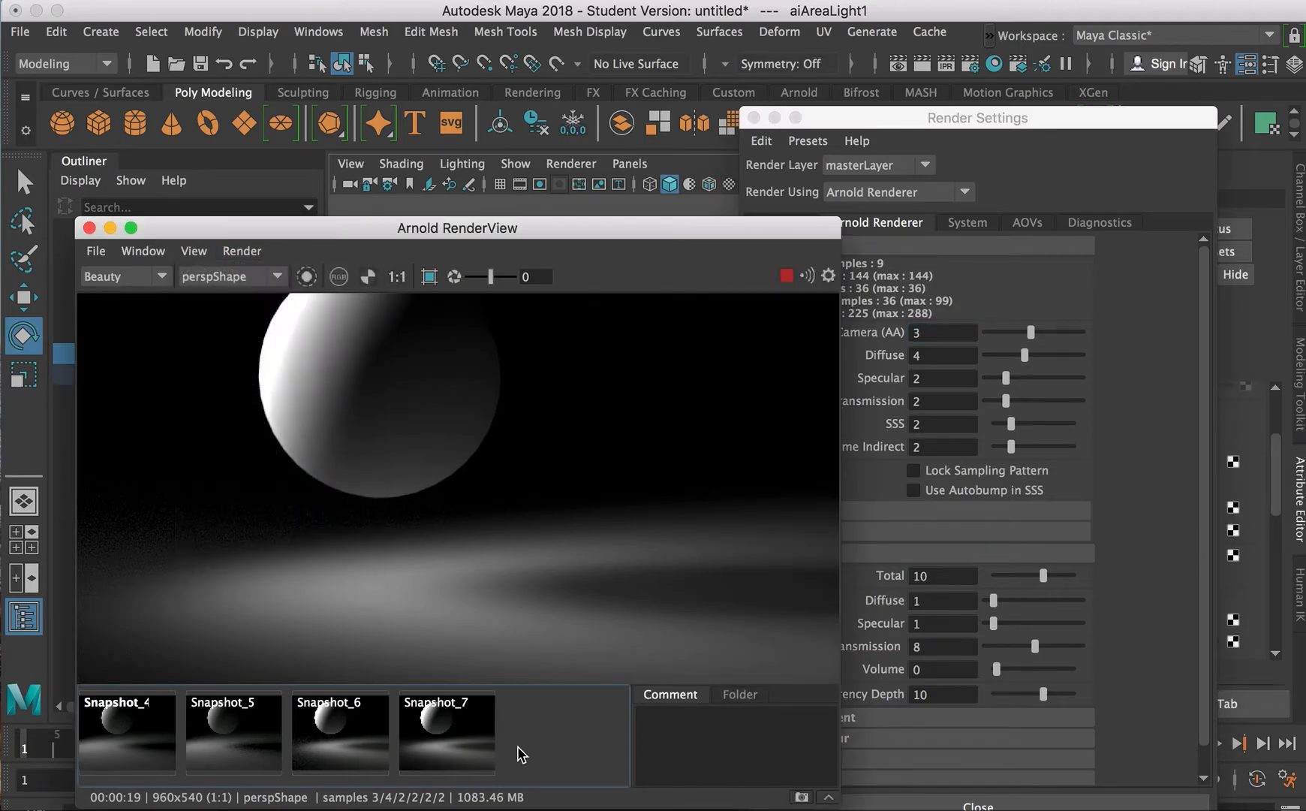
pyautogui.click(381, 736)
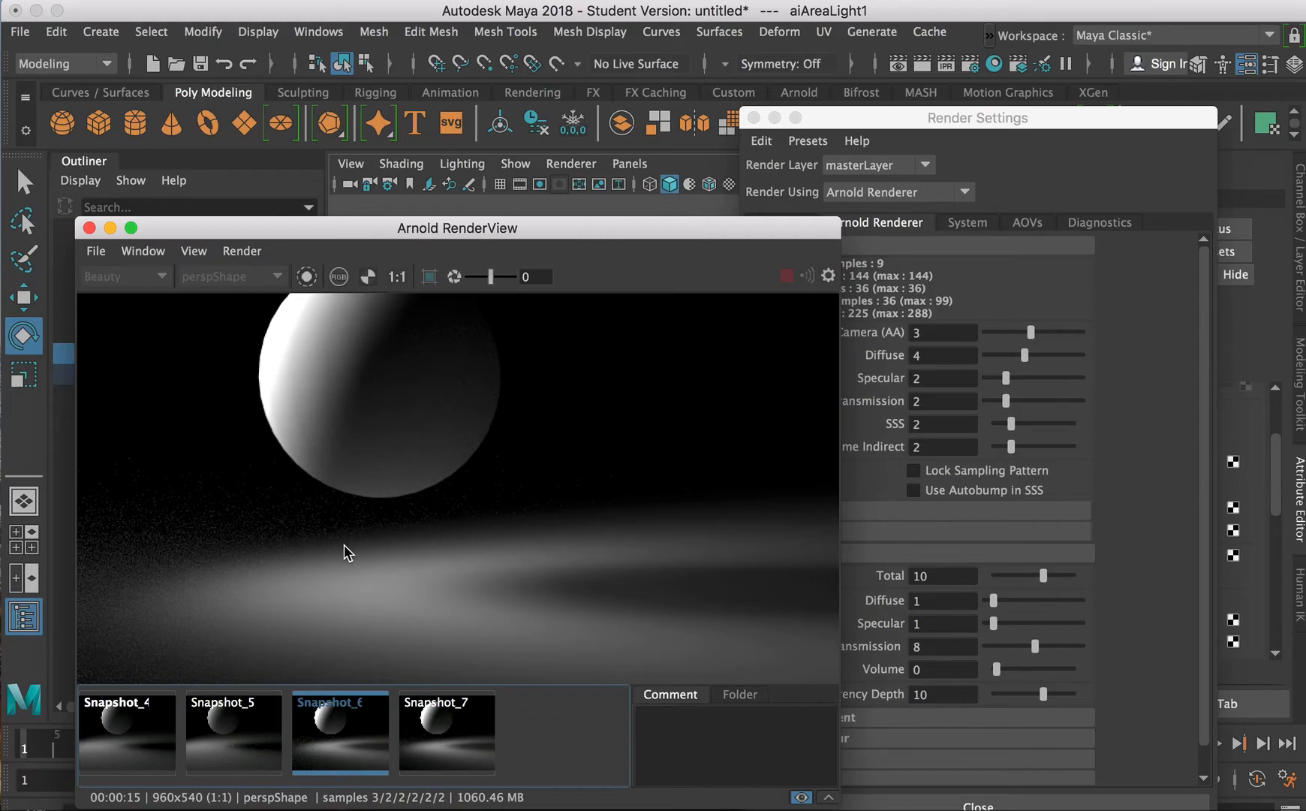
pyautogui.click(454, 727)
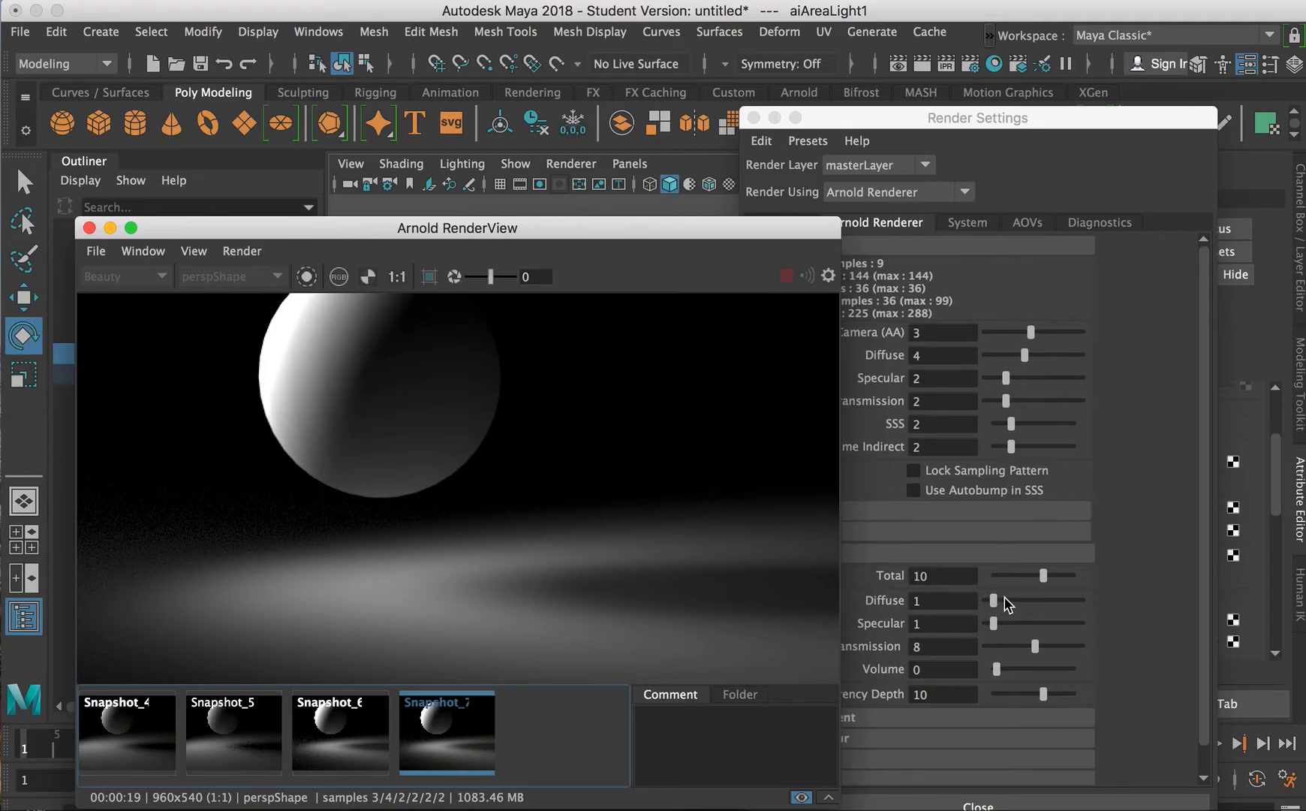
pyautogui.click(459, 728)
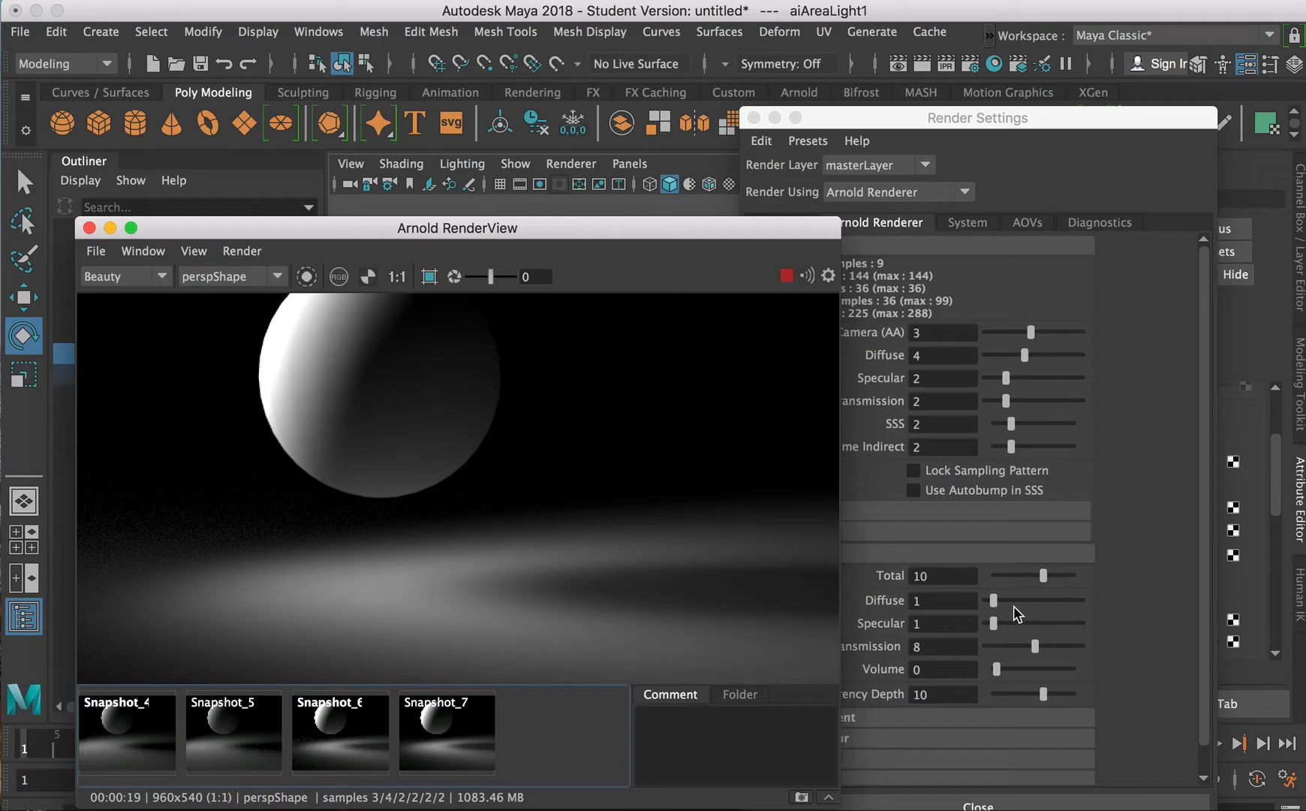
# Set the Diffuse ray depth to 6, store a render snapshot, and display Snapshot_7 for comparison
pyautogui.moveTo(997, 602); pyautogui.dragTo(1021, 600)
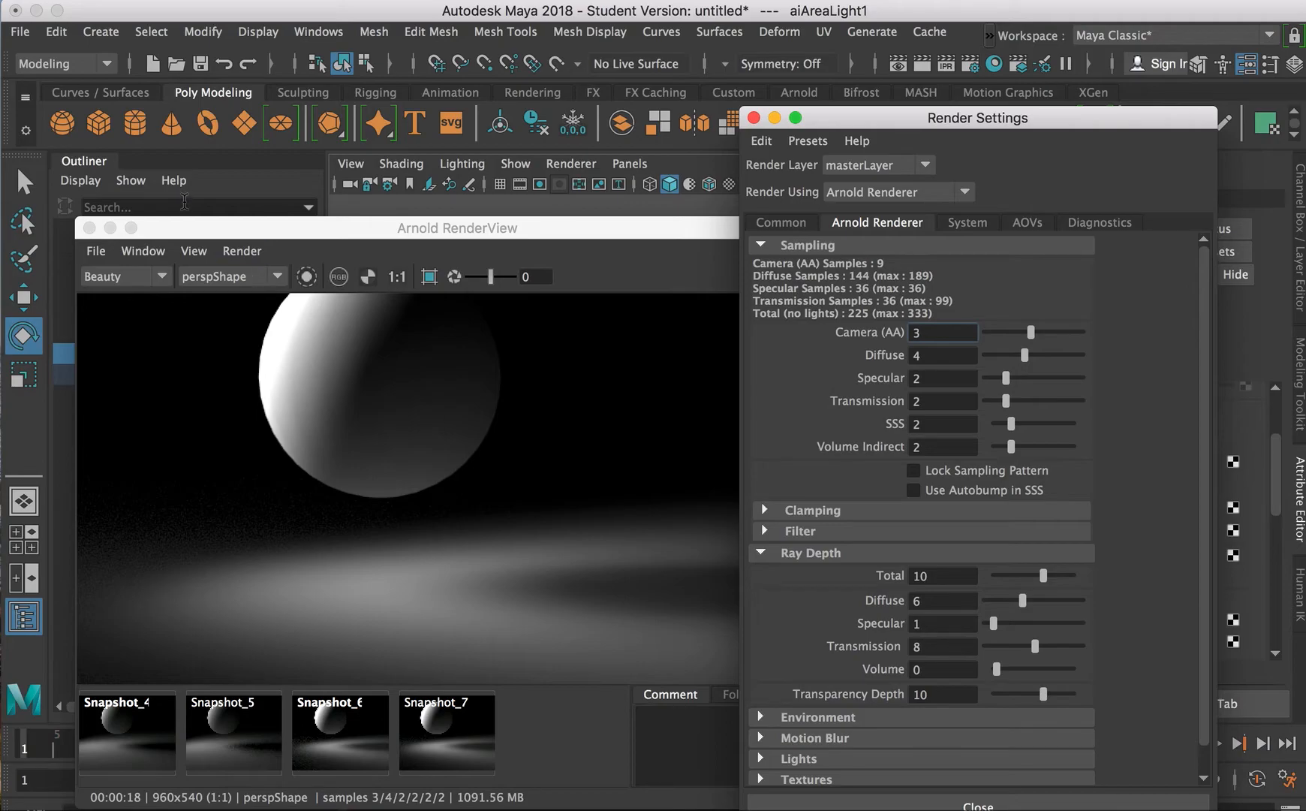
pyautogui.click(193, 250)
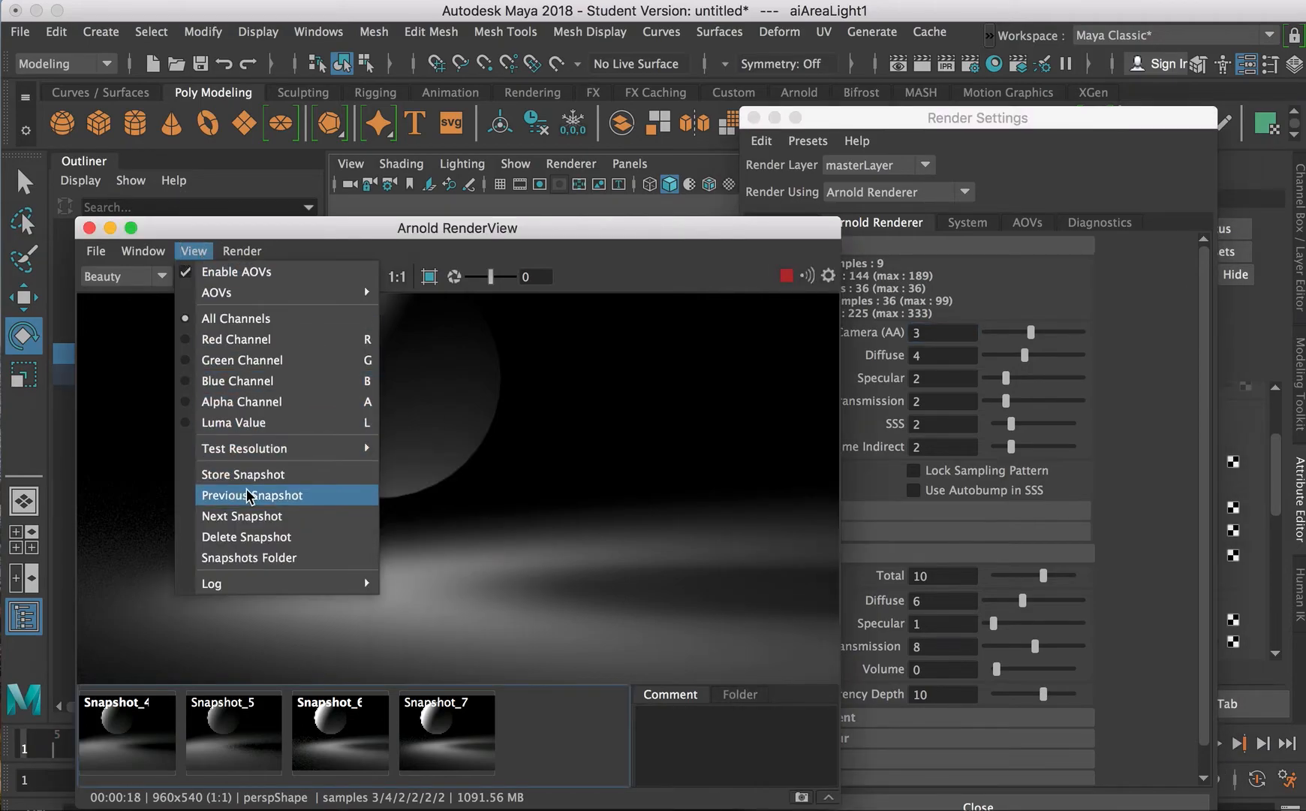
pyautogui.click(260, 475)
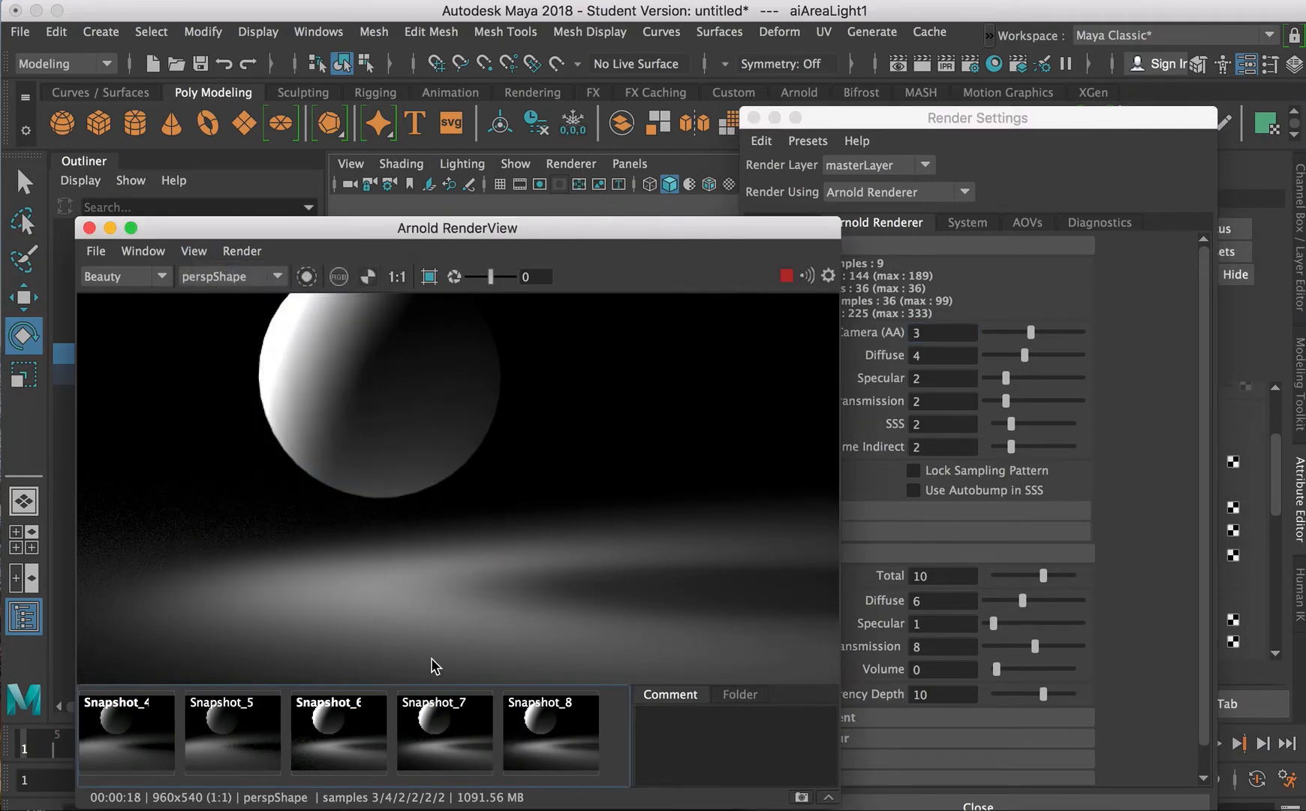
pyautogui.click(473, 734)
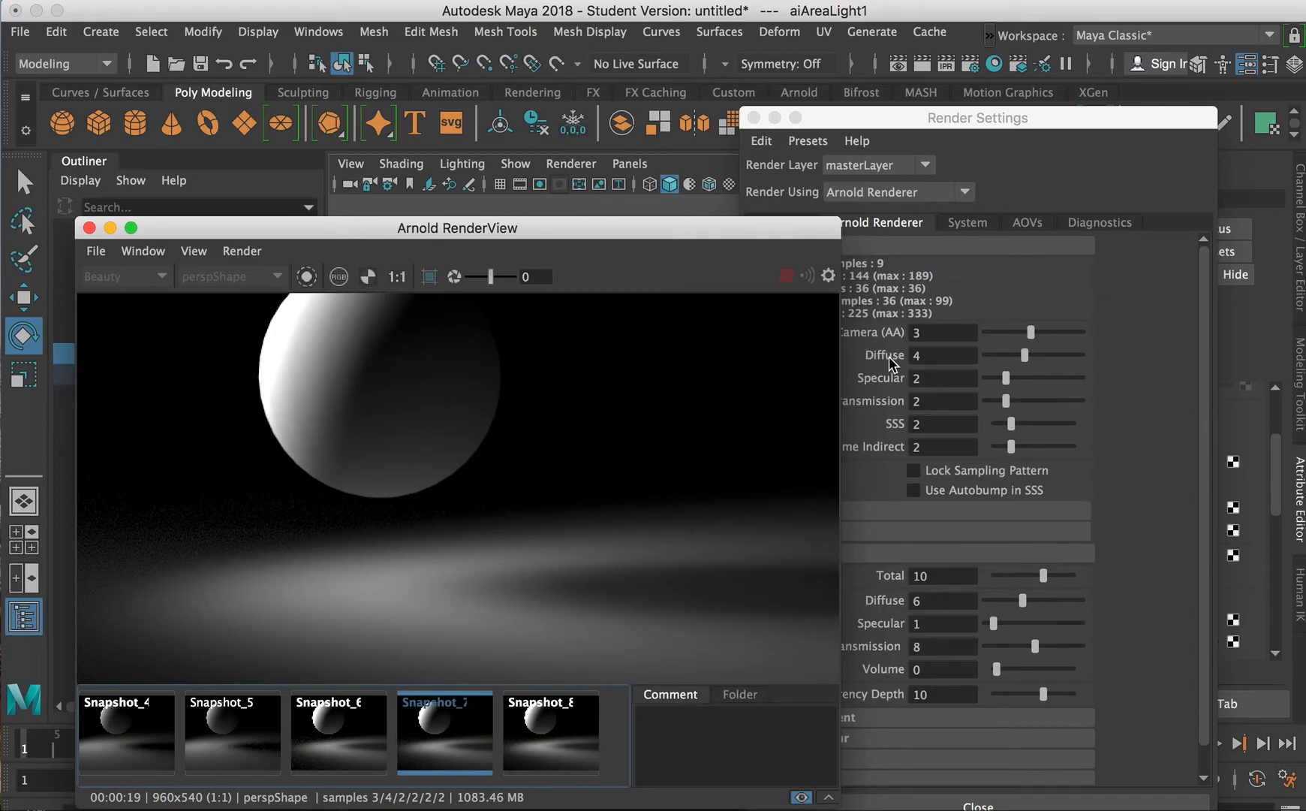
# Try a Diffuse ray depth of 0 and check the sphere's dark side in the live render
pyautogui.moveTo(1023, 600); pyautogui.dragTo(987, 603)
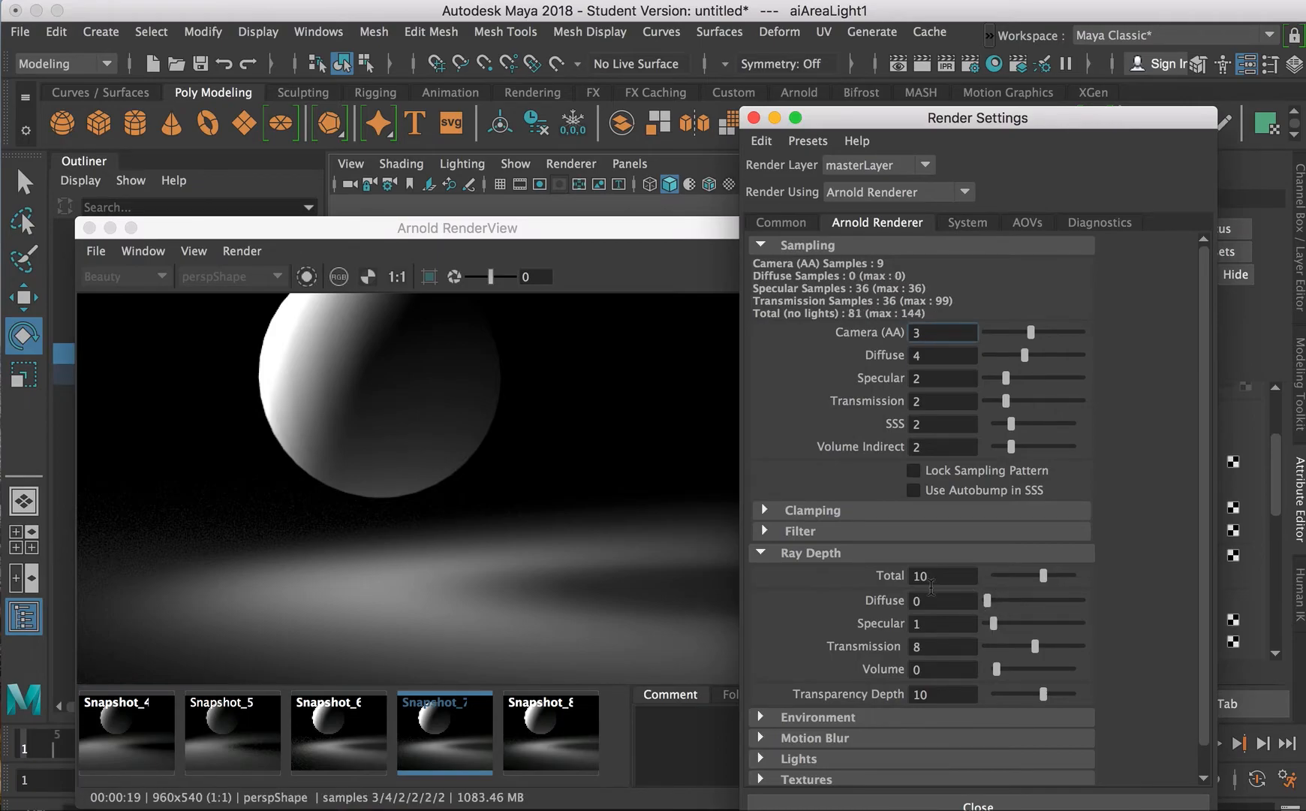
pyautogui.click(616, 731)
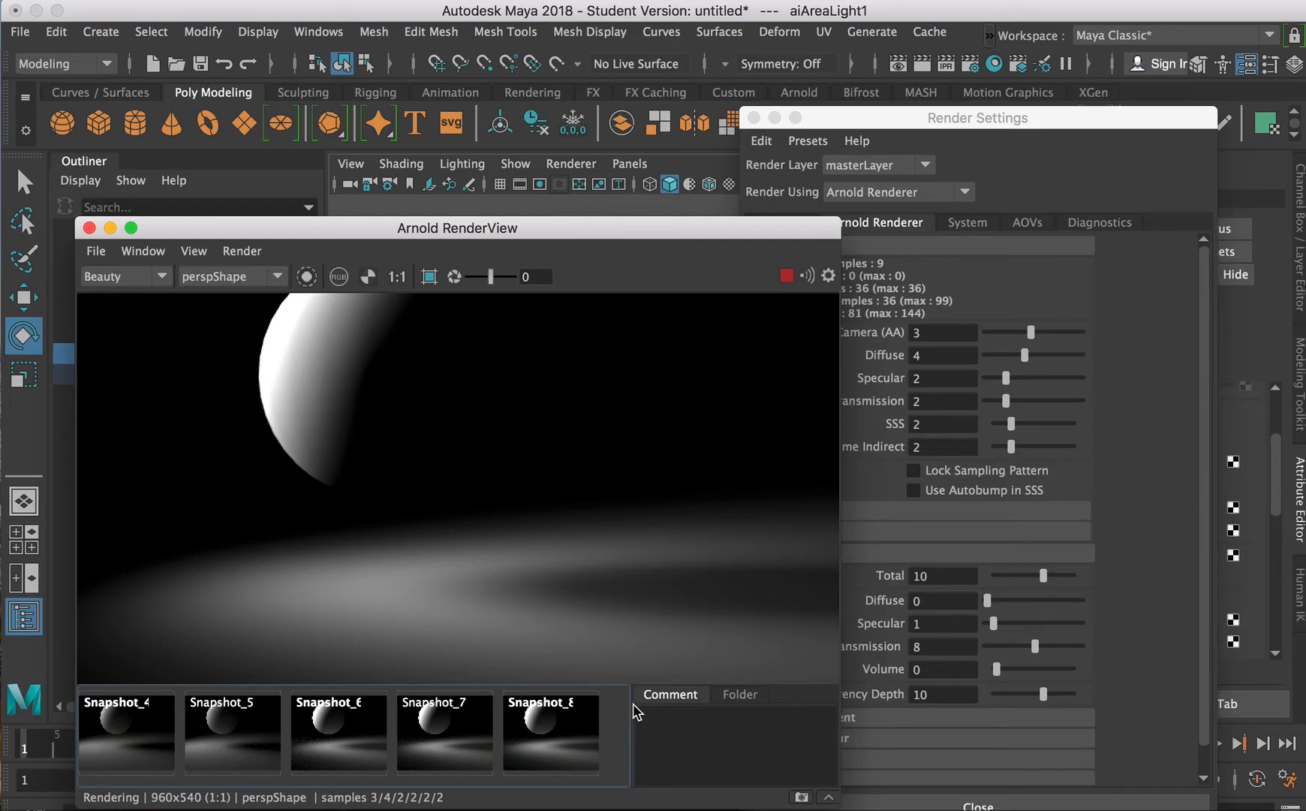
pyautogui.moveTo(987, 602)
pyautogui.mouseDown()
pyautogui.moveTo(1012, 602)
pyautogui.moveTo(962, 600)
pyautogui.moveTo(1072, 593)
pyautogui.moveTo(974, 599)
pyautogui.mouseUp()
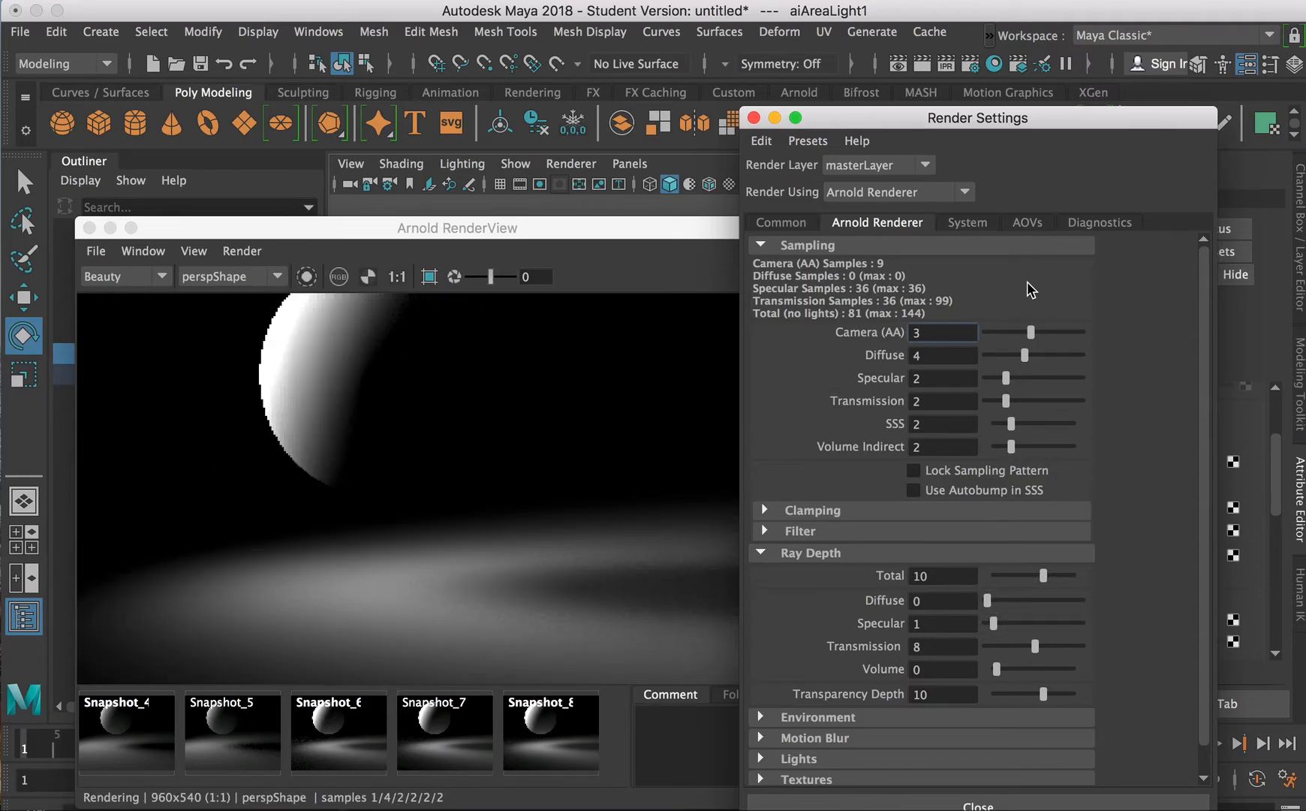
# Set the Diffuse ray depth to 1 and close the render settings
pyautogui.click(992, 599)
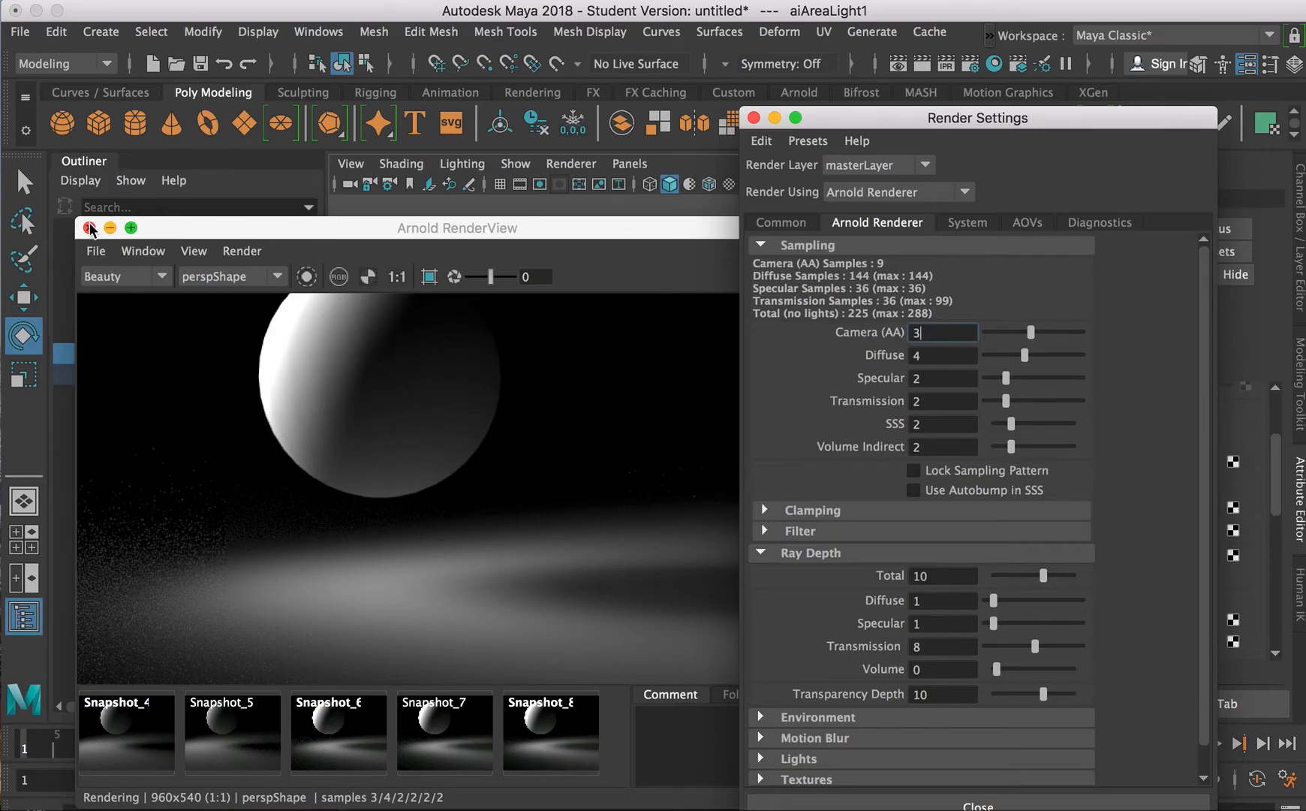
pyautogui.click(754, 118)
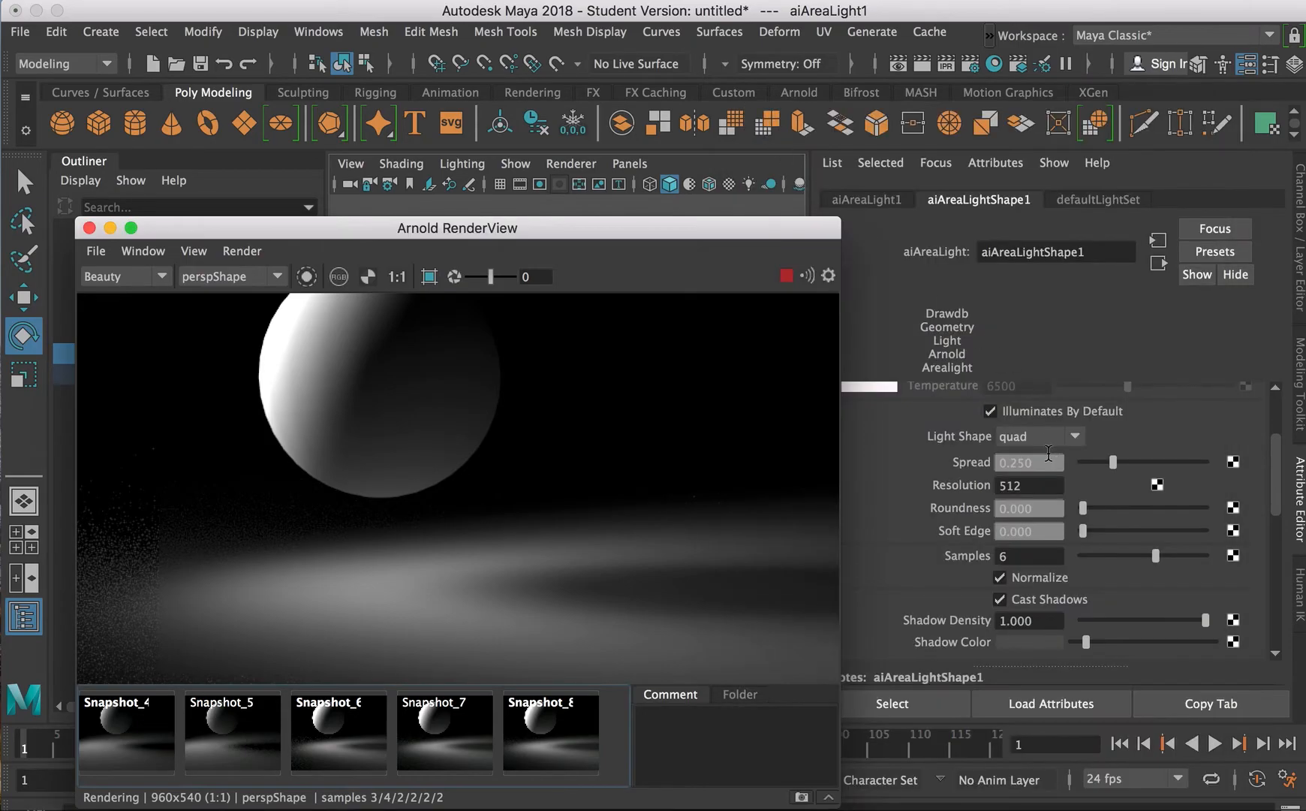
# Connect a File texture node to the area light's Color attribute
pyautogui.scroll(3, 1031, 475)
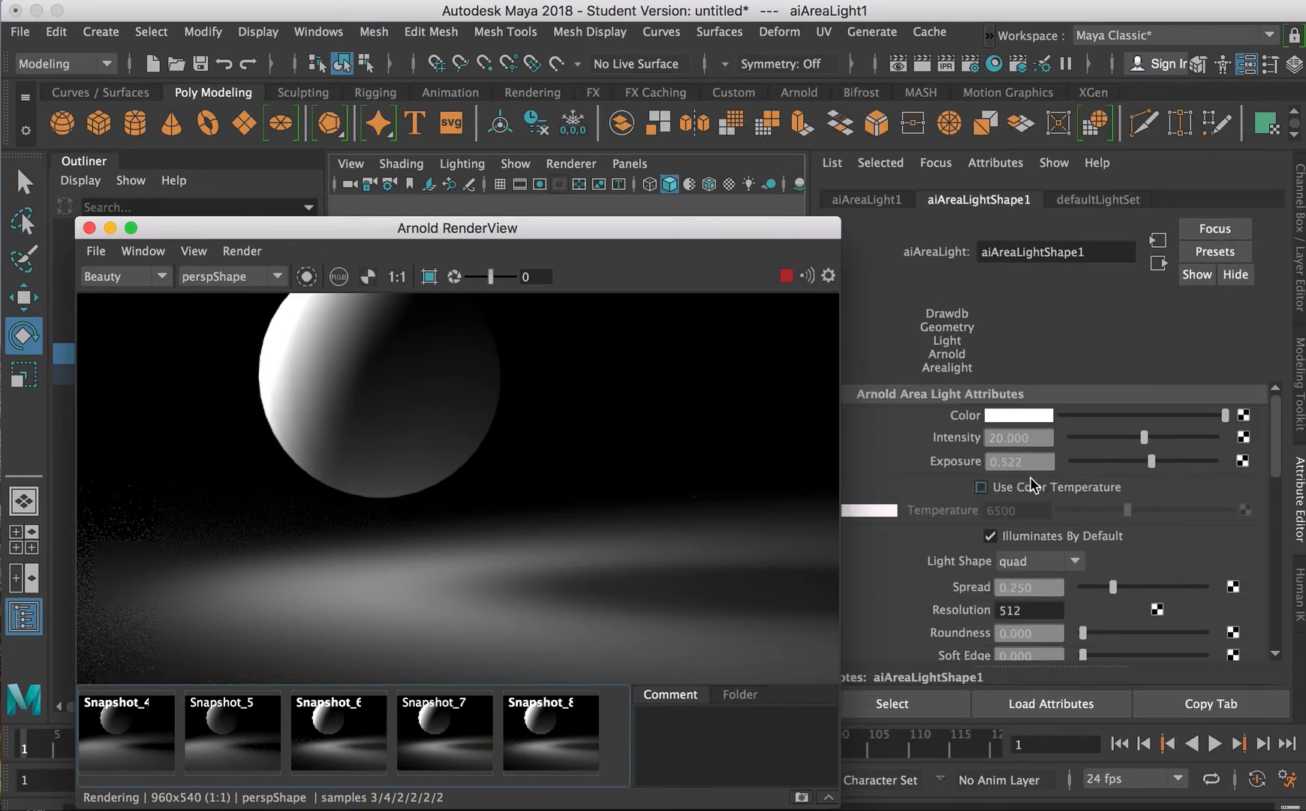
pyautogui.click(1021, 418)
pyautogui.click(1021, 419)
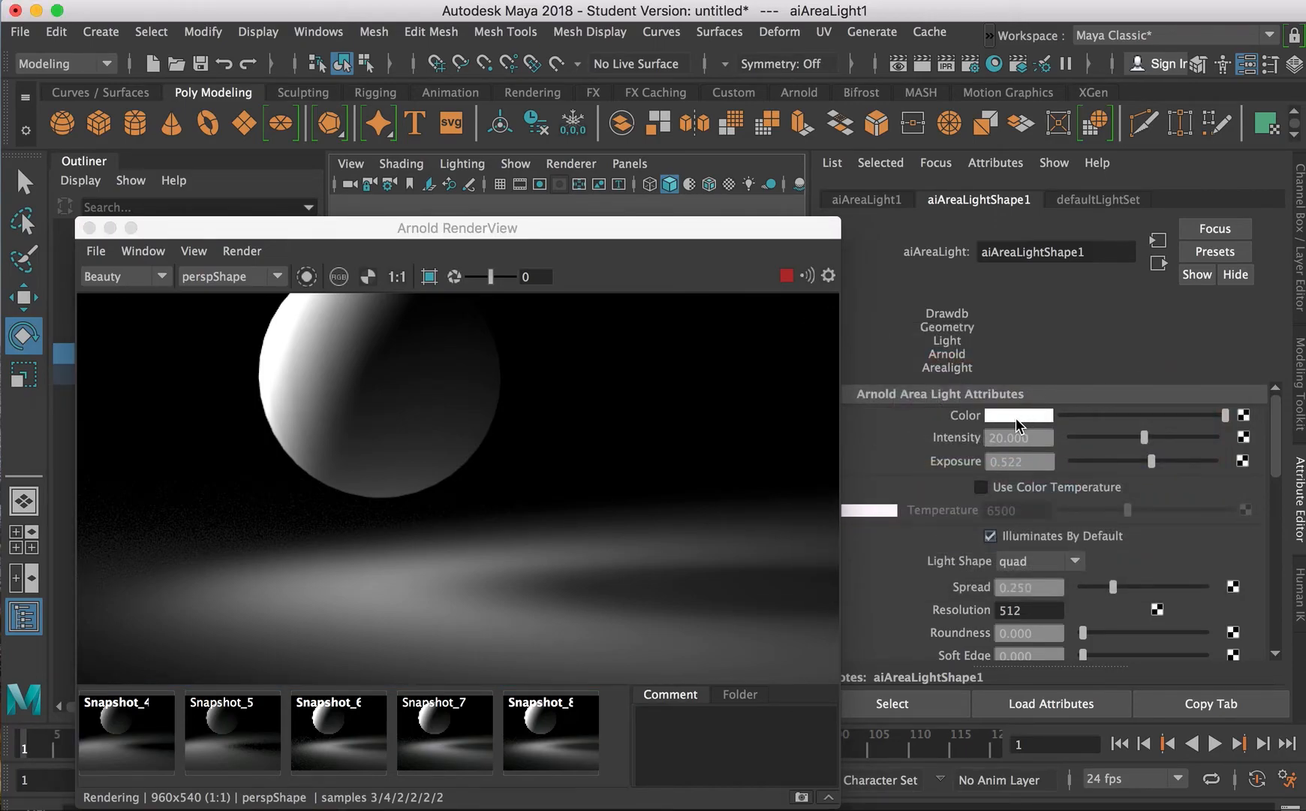
pyautogui.click(1019, 421)
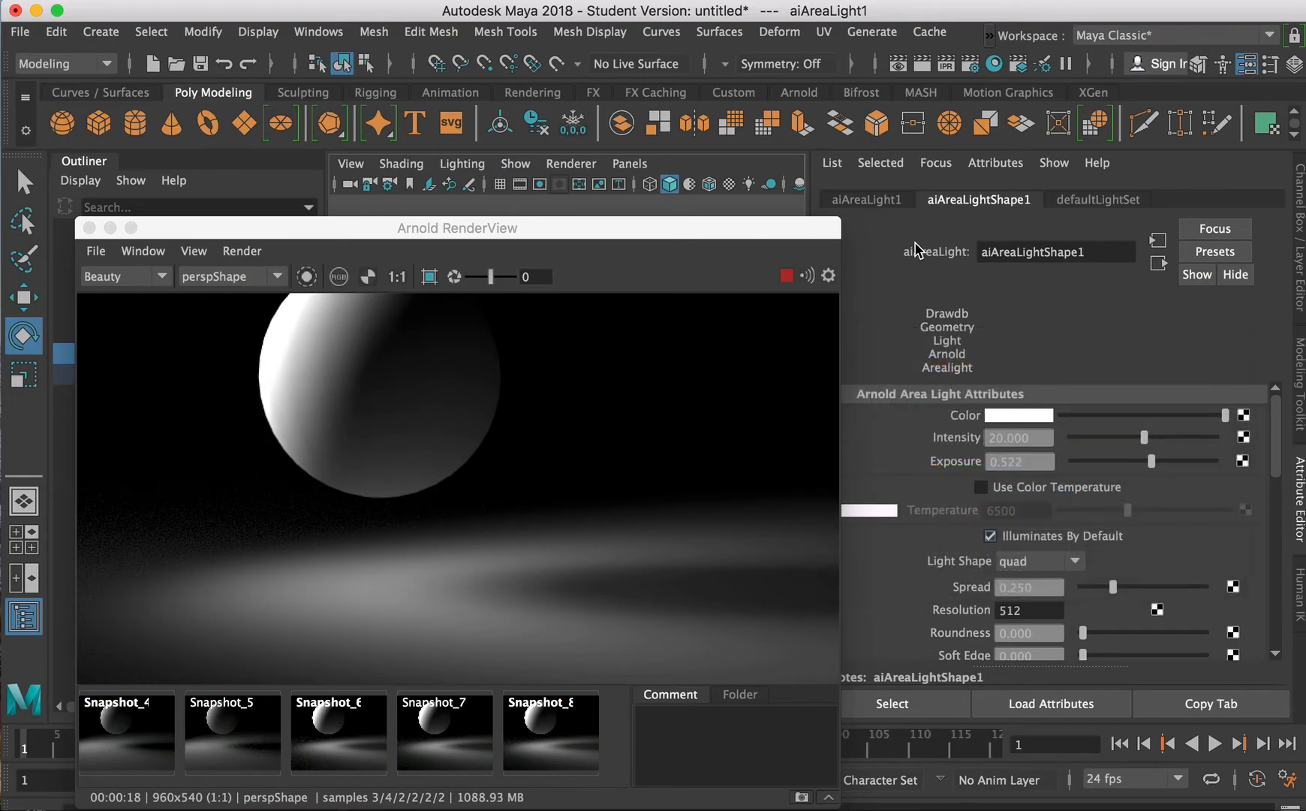
pyautogui.click(1243, 415)
pyautogui.click(1077, 245)
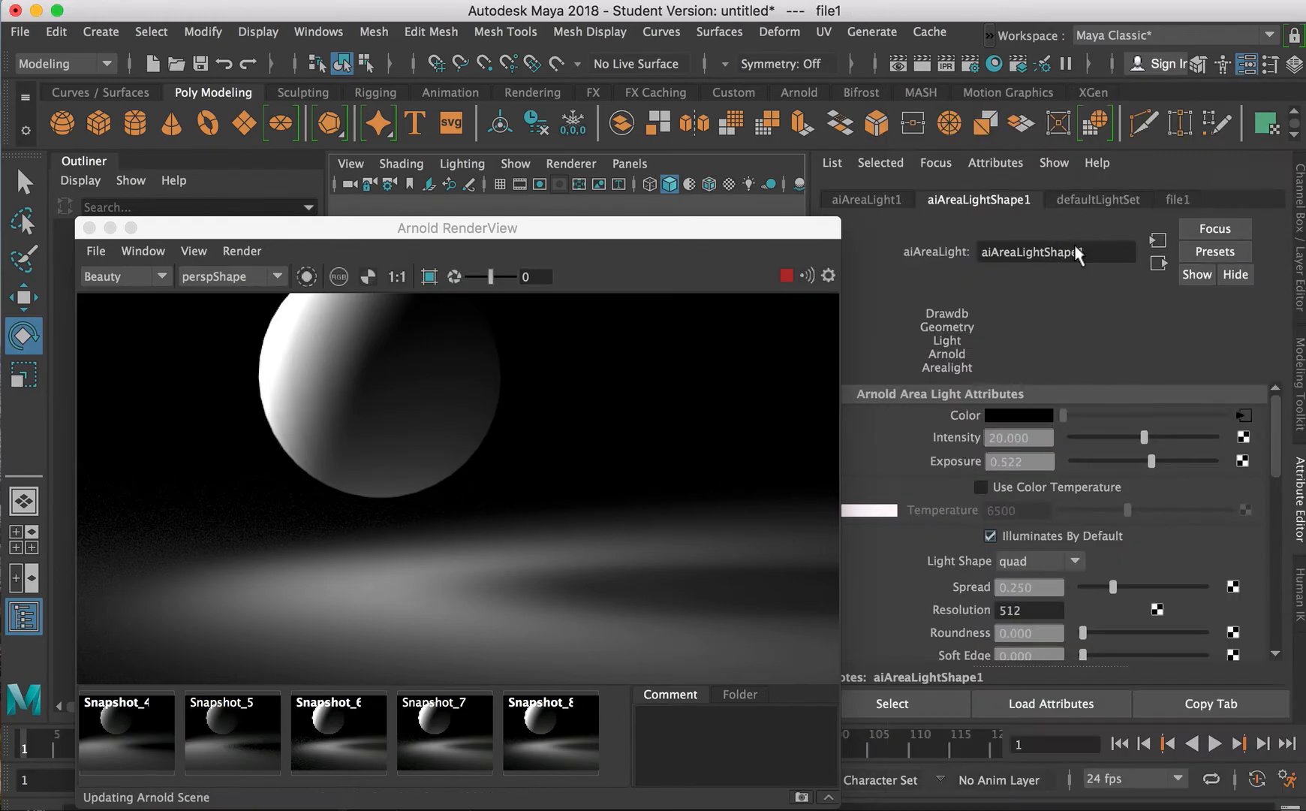
# Load studio_lighting_warm.jpg from the sourceimages folder as the File texture's image
pyautogui.click(1249, 483)
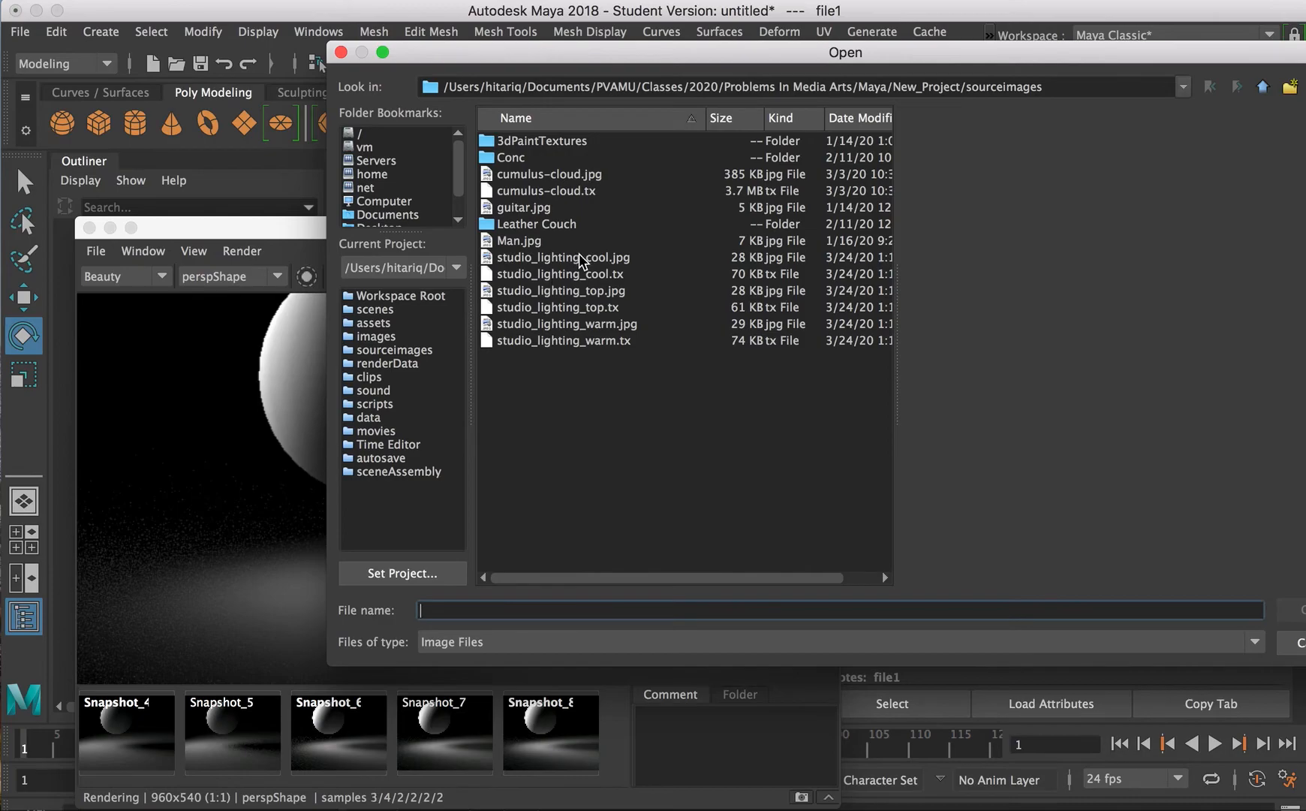
pyautogui.click(568, 292)
pyautogui.click(638, 324)
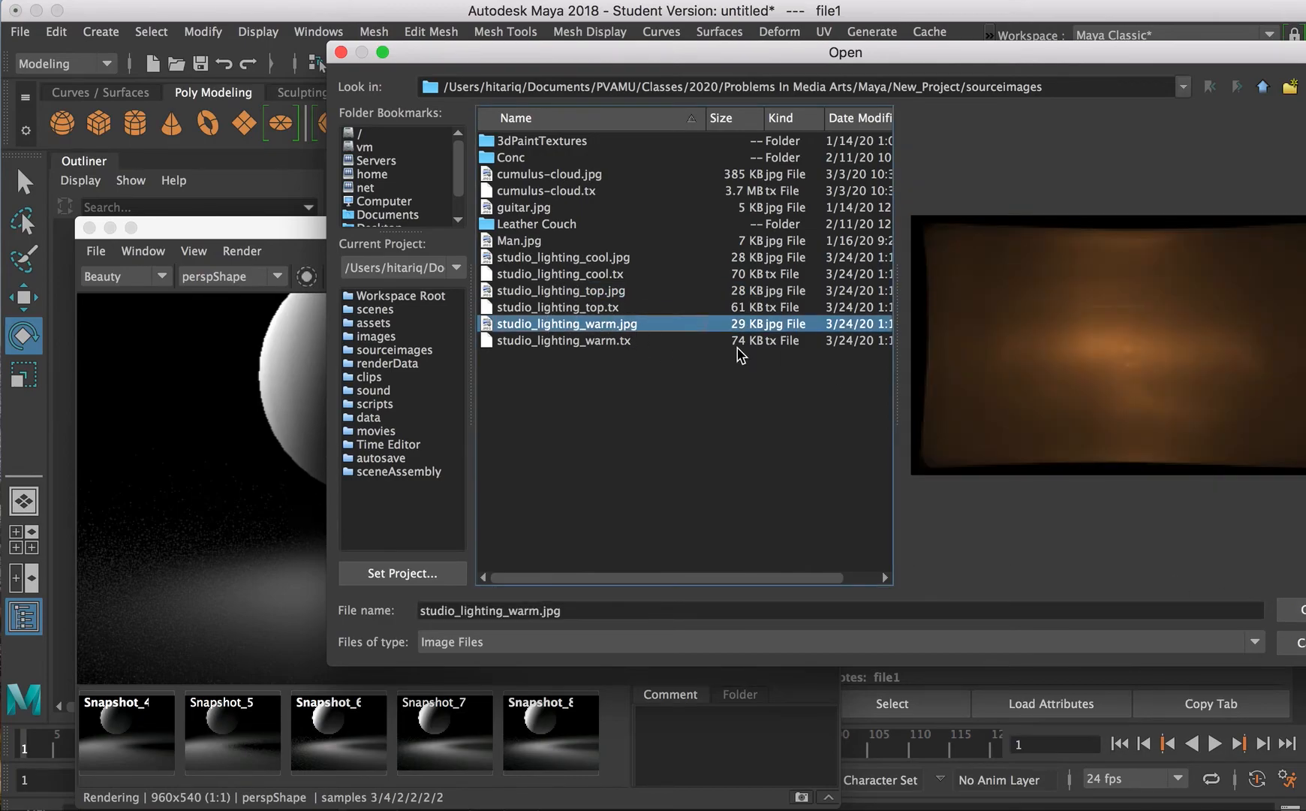
pyautogui.click(1293, 609)
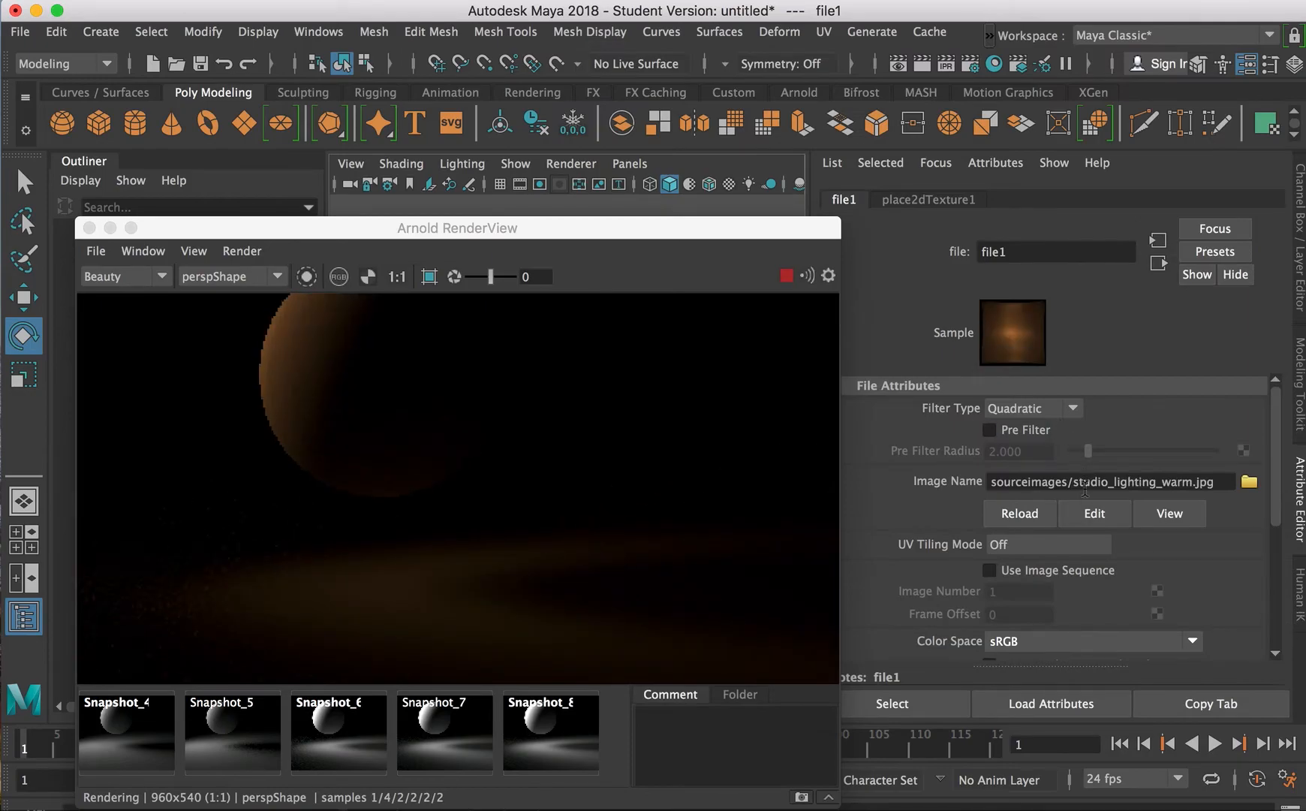
# Reposition the render window and store a snapshot of the warm-textured light render
pyautogui.moveTo(755, 234); pyautogui.dragTo(754, 187)
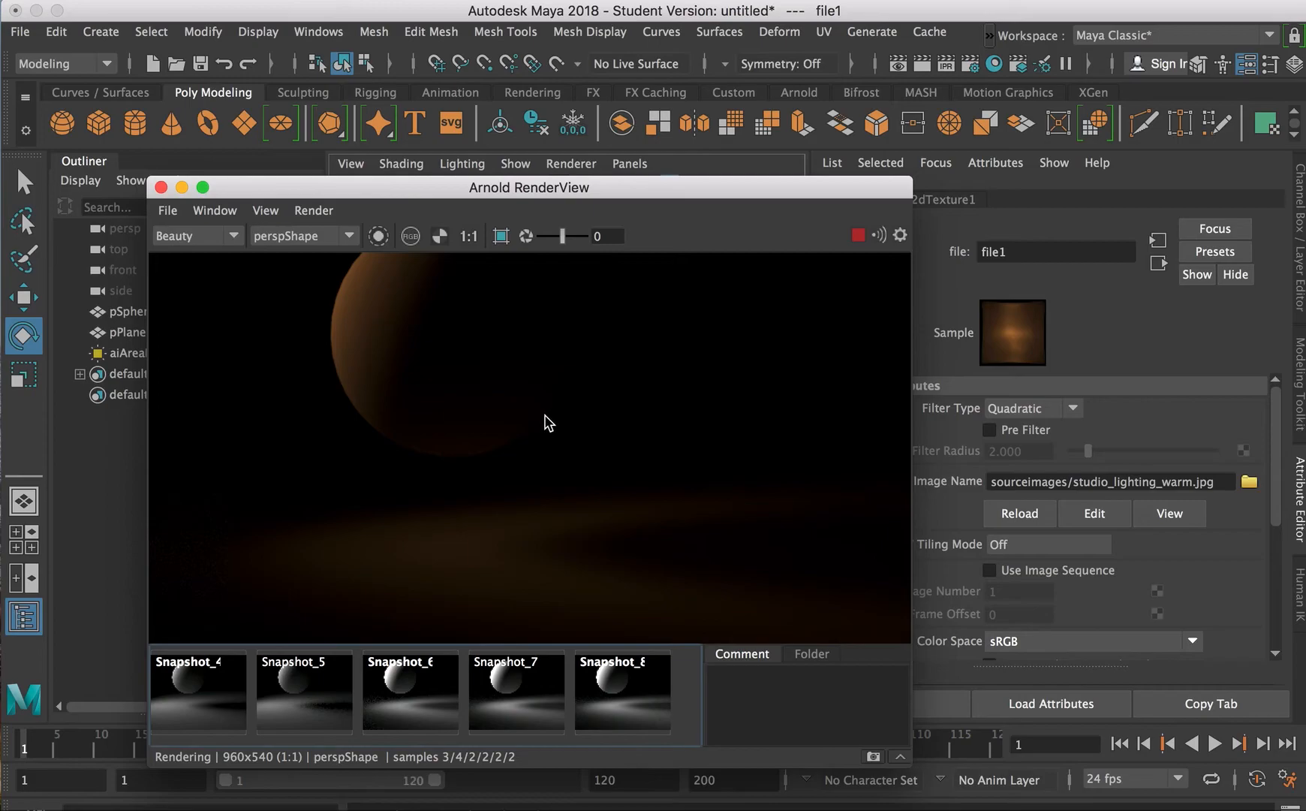
pyautogui.moveTo(780, 188); pyautogui.dragTo(723, 210)
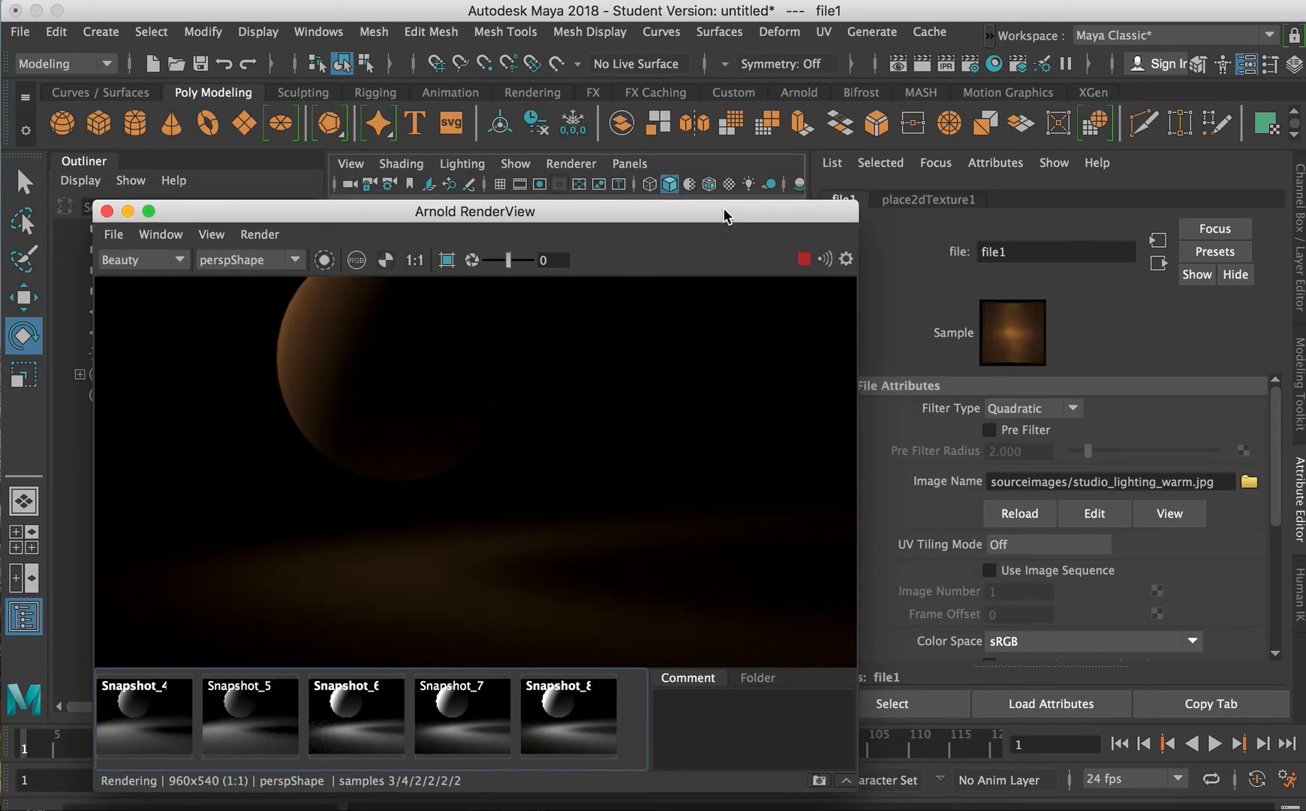
pyautogui.moveTo(724, 211)
pyautogui.mouseDown()
pyautogui.moveTo(726, 223)
pyautogui.moveTo(729, 211)
pyautogui.mouseUp()
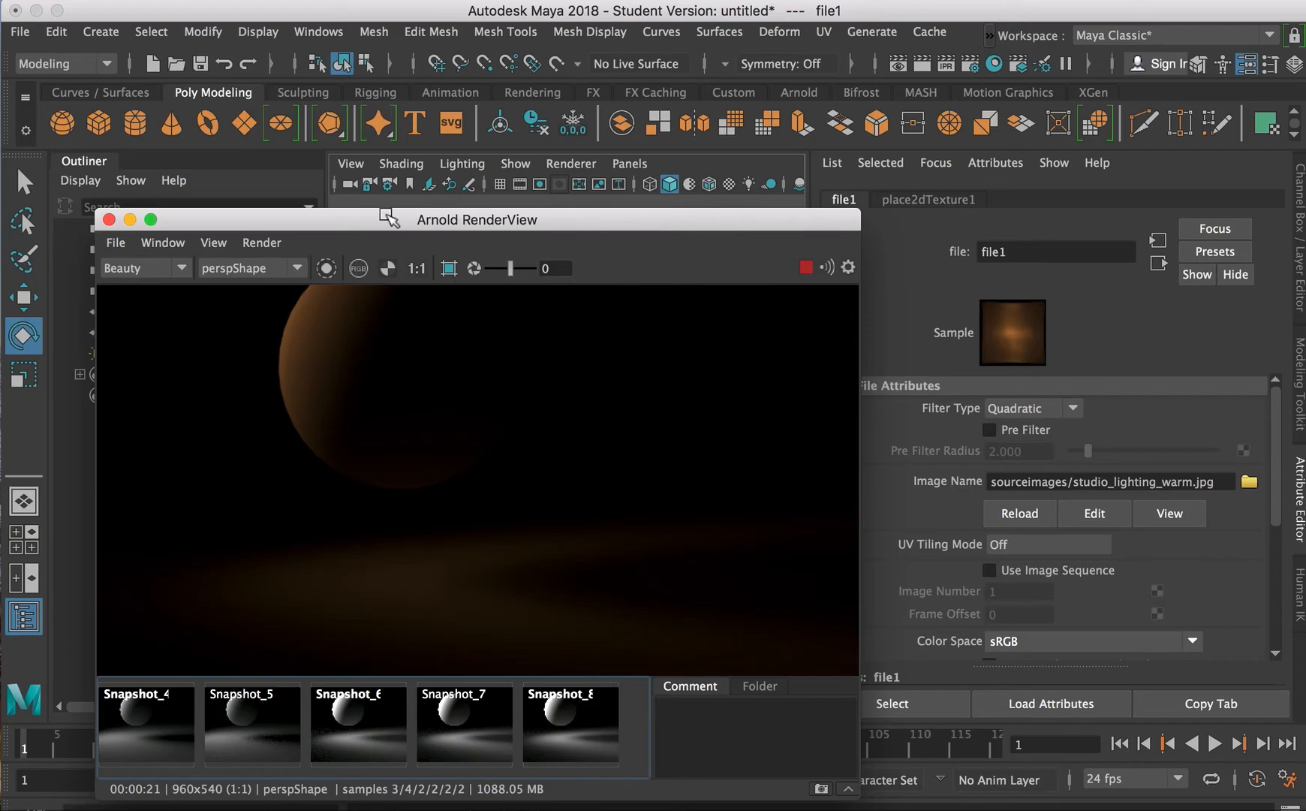
pyautogui.click(117, 244)
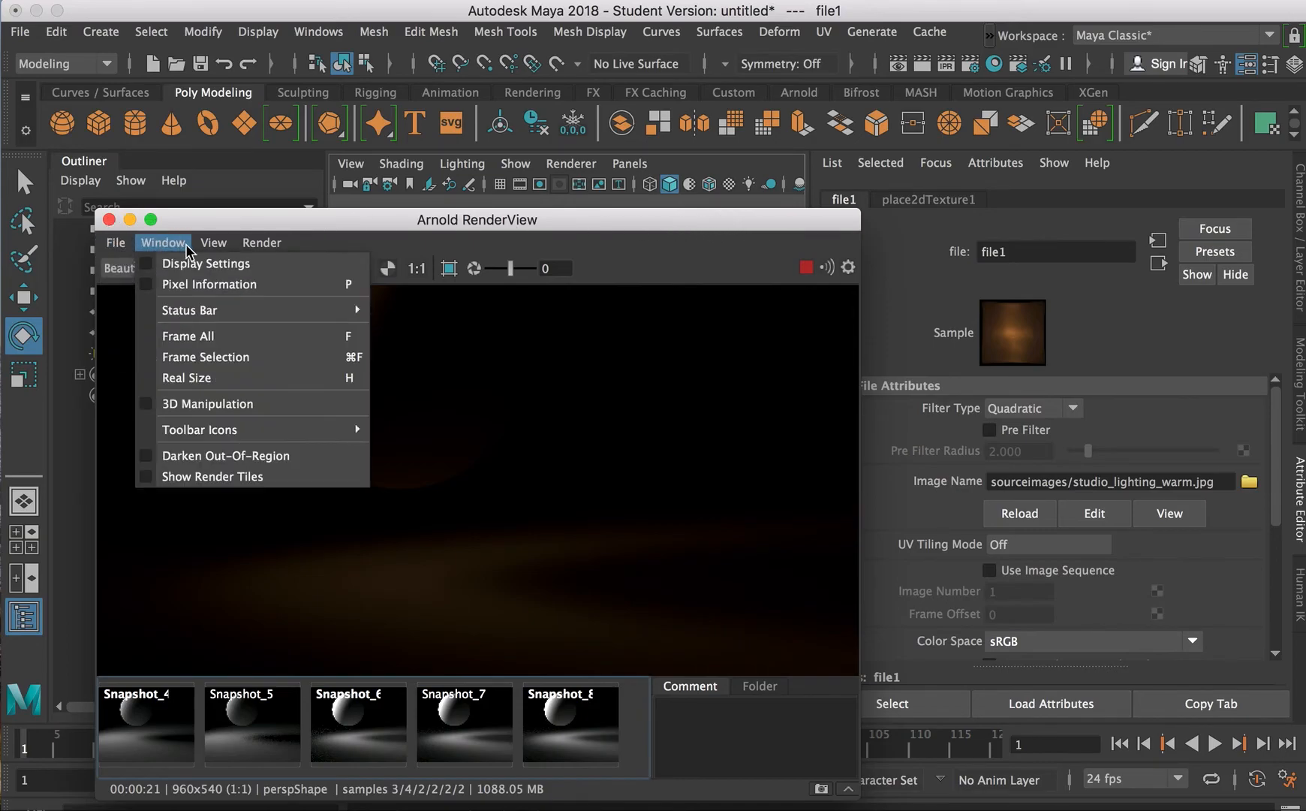
pyautogui.click(272, 465)
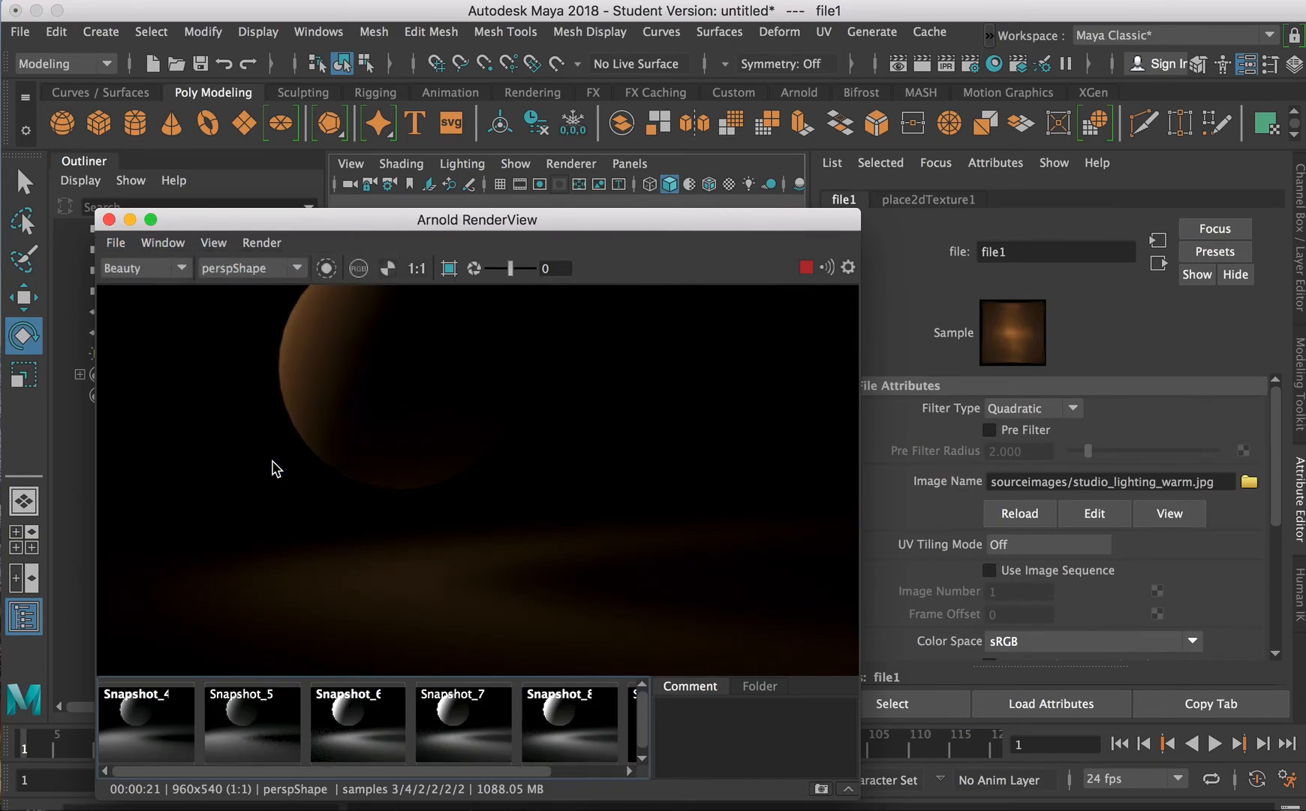
# Select the area light in the viewport and raise its Exposure to 3.731 and its Intensity to 36.765
pyautogui.moveTo(822, 220); pyautogui.dragTo(793, 434)
pyautogui.click(379, 300)
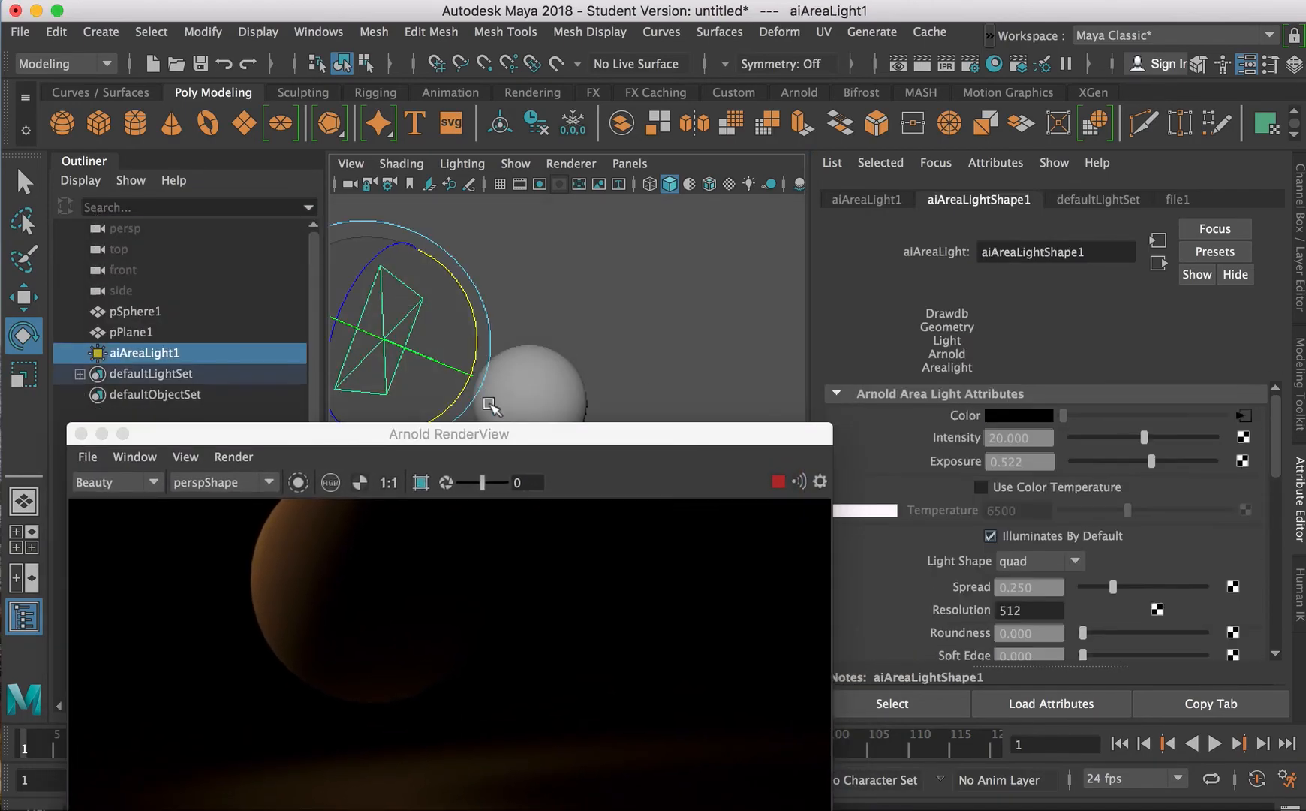
pyautogui.moveTo(503, 436); pyautogui.dragTo(531, 203)
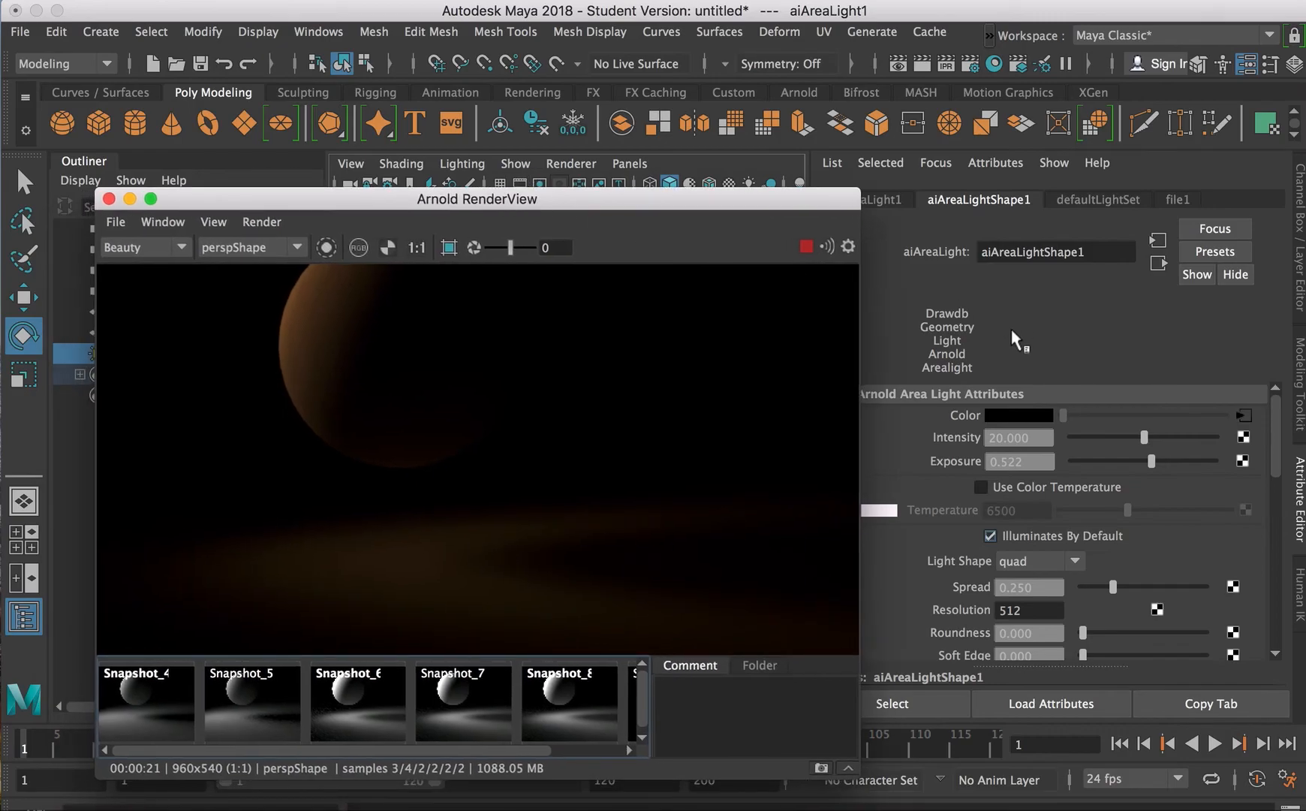
pyautogui.moveTo(1149, 435); pyautogui.dragTo(1196, 449)
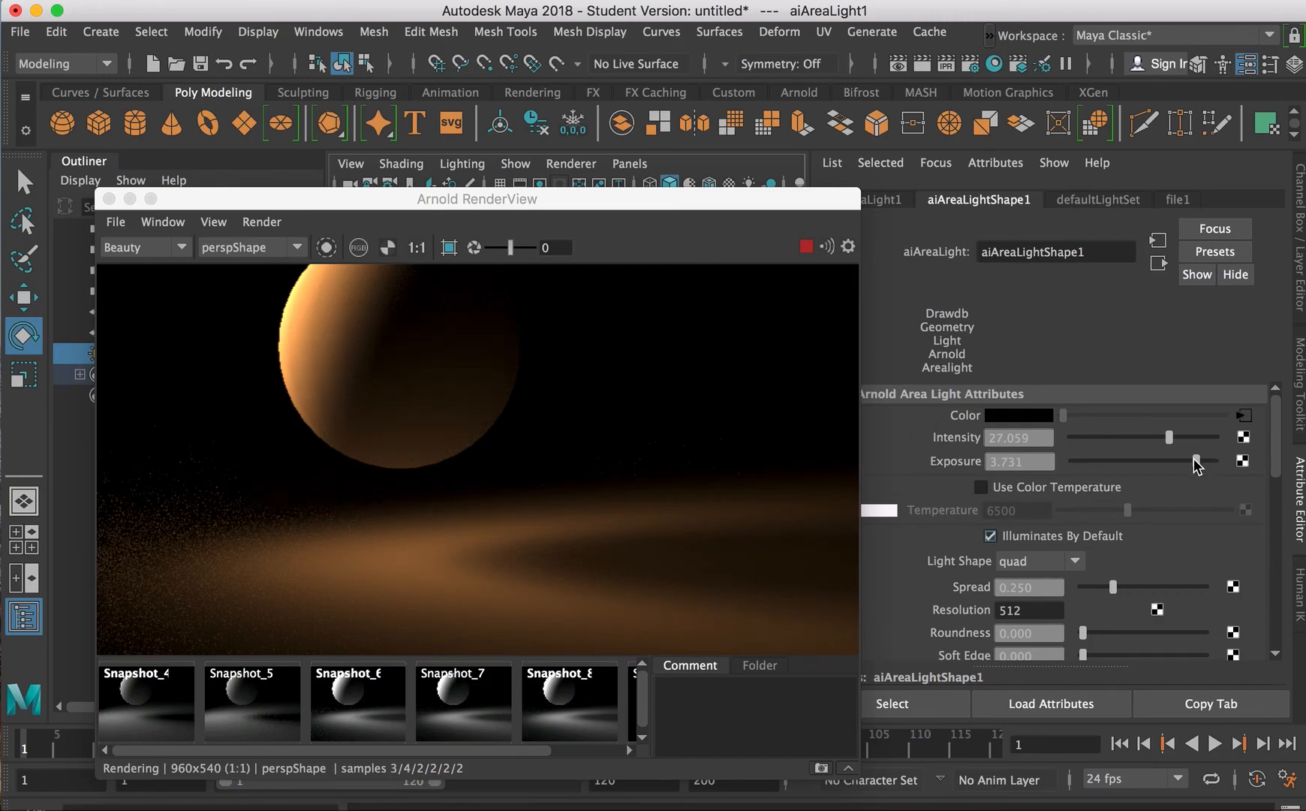
pyautogui.click(1170, 439)
pyautogui.moveTo(1172, 444); pyautogui.dragTo(1220, 434)
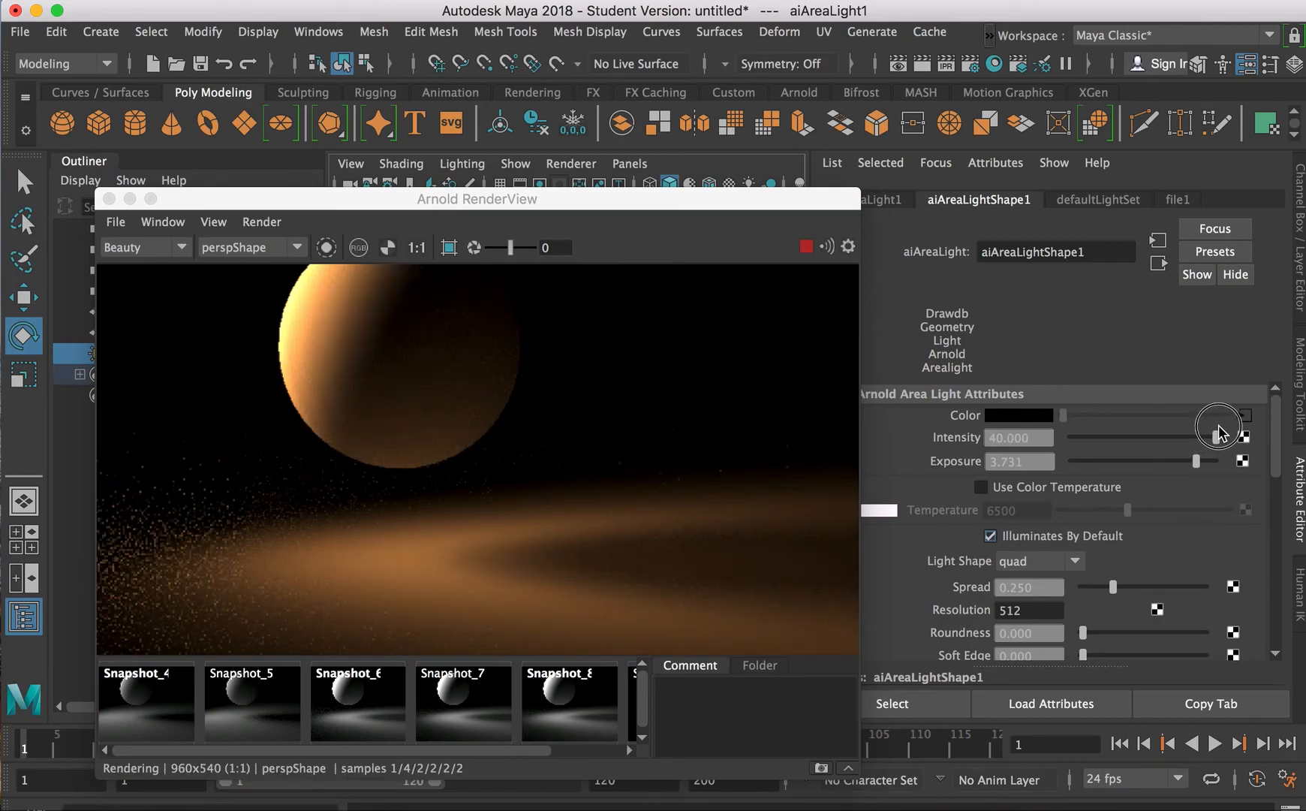
pyautogui.moveTo(1220, 433); pyautogui.dragTo(1201, 433)
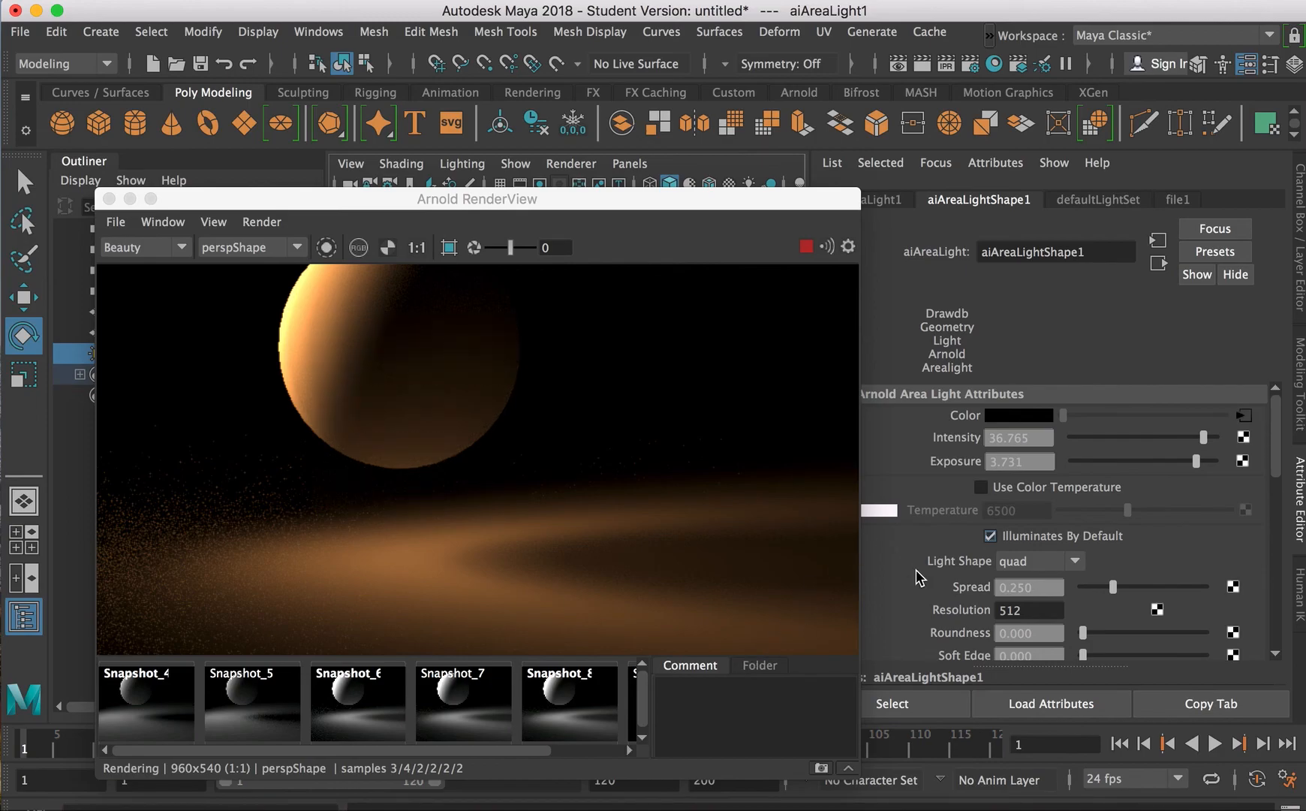
pyautogui.scroll(-2, 930, 579)
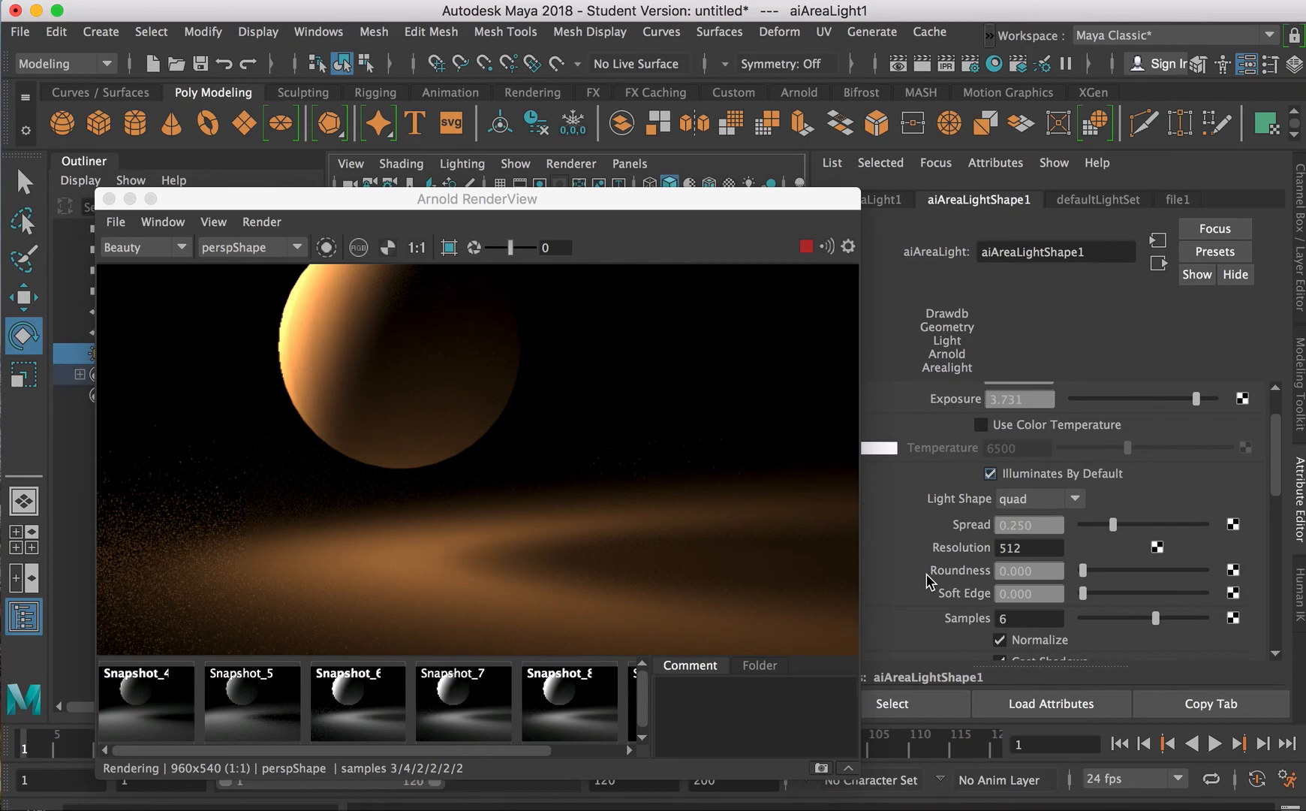